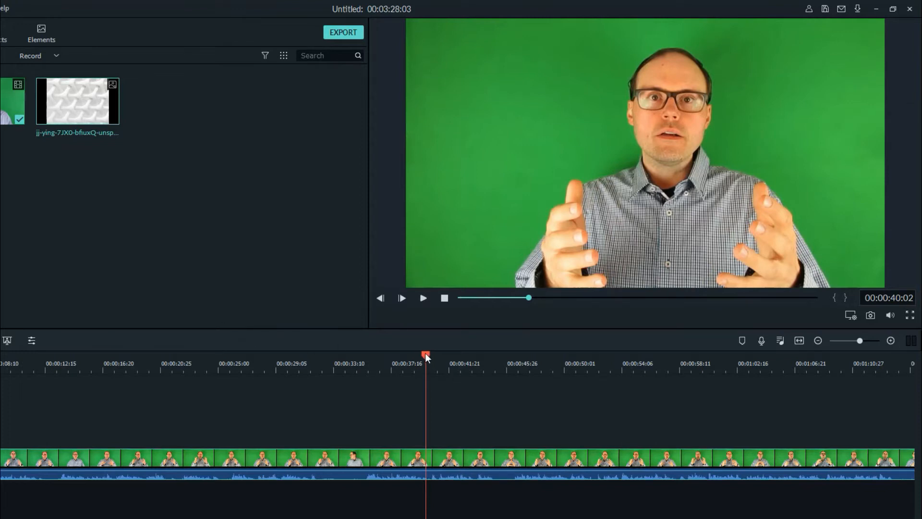
Move the playhead to 00:00:39:28, the frame with both hands raised, for use as the thumbnail shot
mouse_move(426, 354)
mouse_down()
mouse_move(406, 355)
mouse_move(420, 356)
mouse_up()
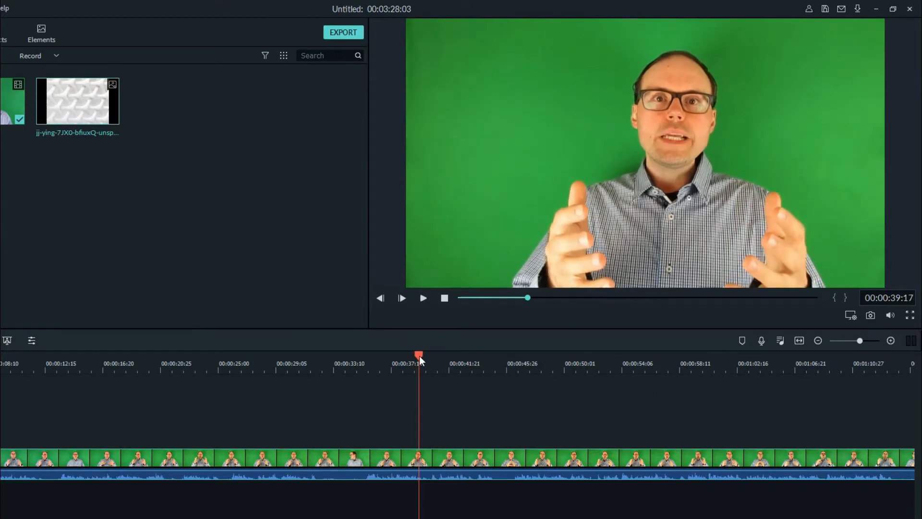
drag(420, 356, 424, 356)
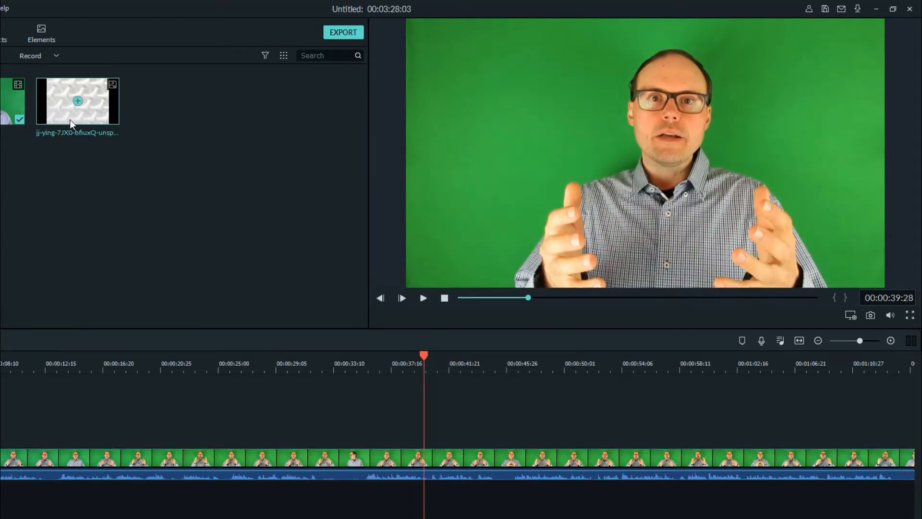
drag(66, 119, 416, 500)
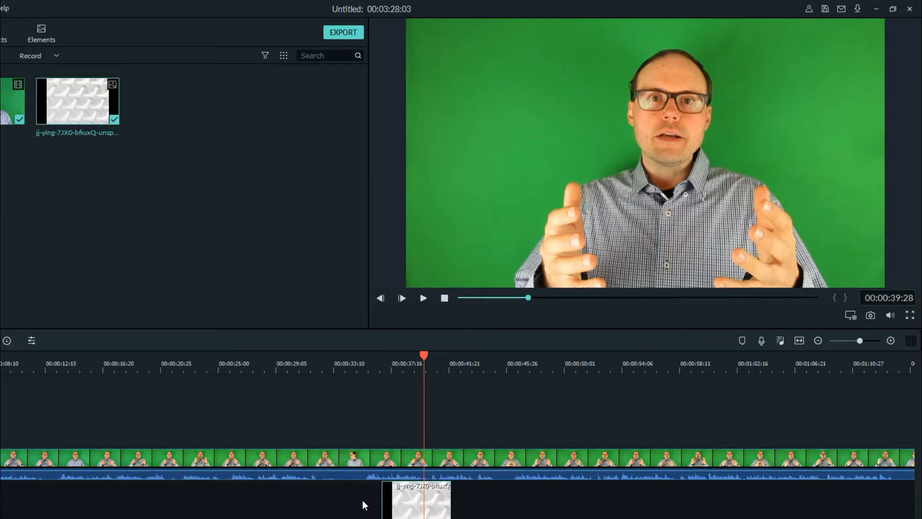
key(Delete)
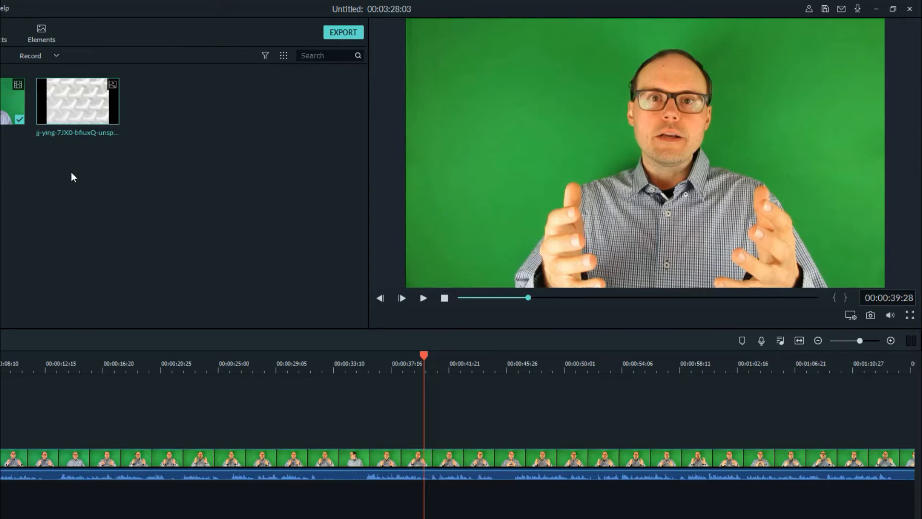
drag(54, 108, 384, 517)
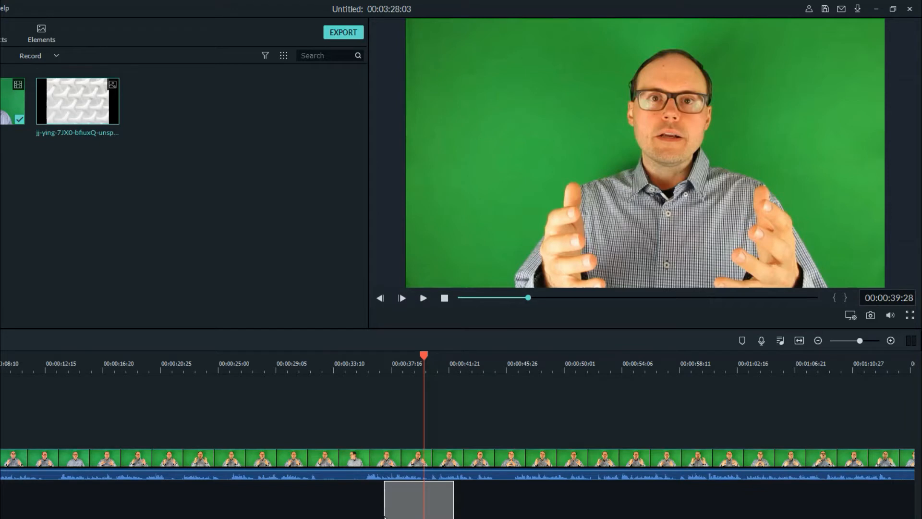
drag(384, 517, 106, 147)
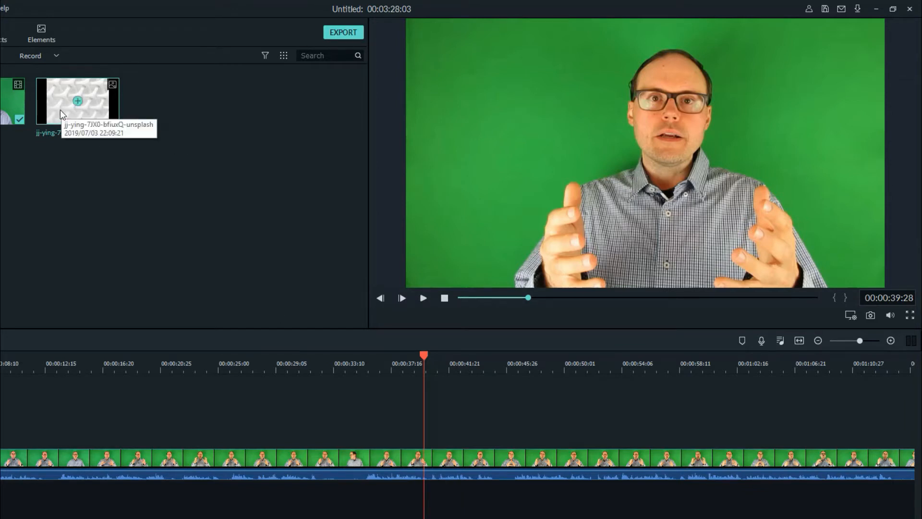
Place the white textured background image on the track beneath the video at the playhead, and apply Green Screen to the MVI_3052 clip
drag(59, 109, 387, 513)
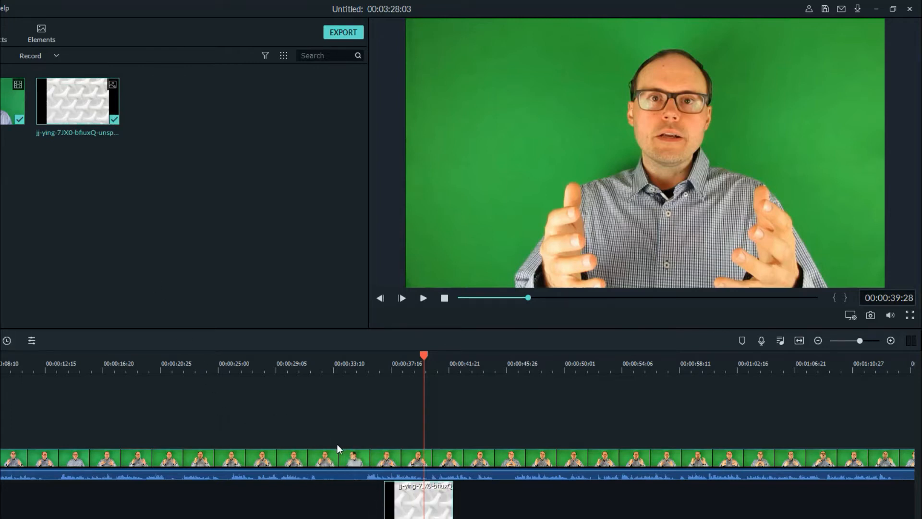
right_click(397, 463)
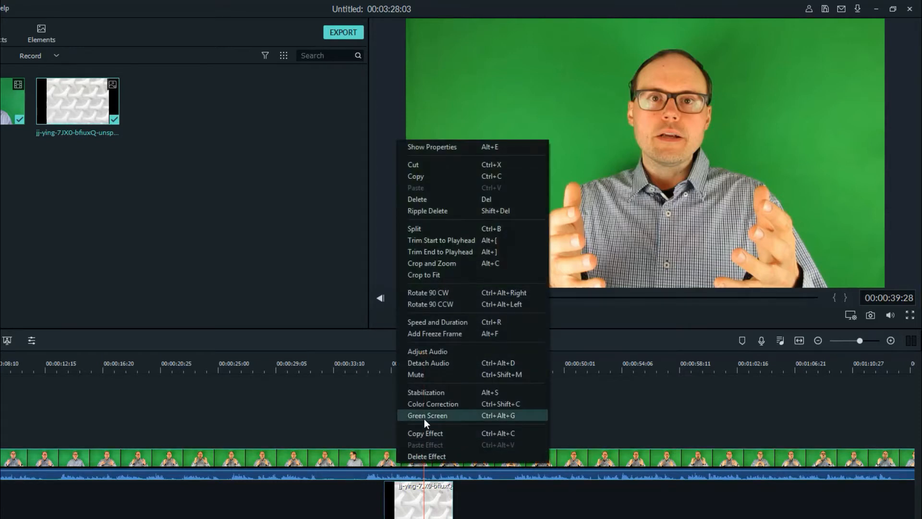
click(425, 416)
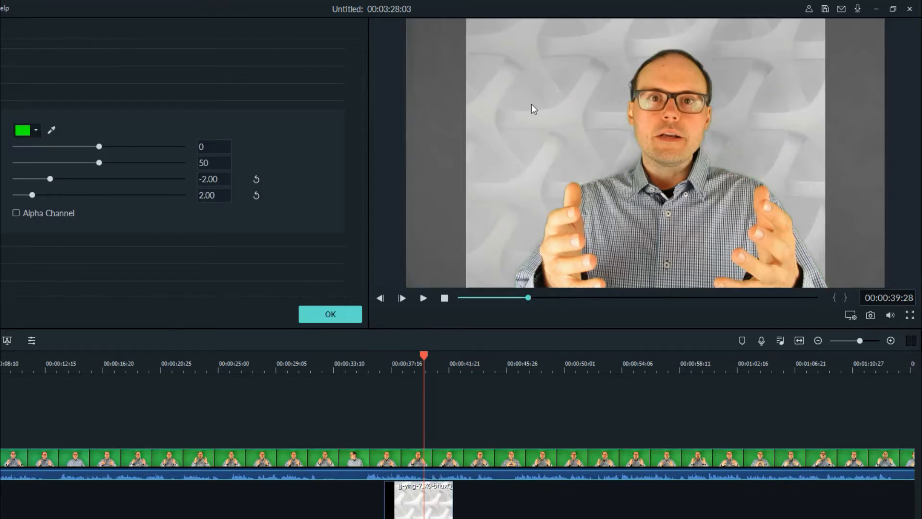
click(333, 315)
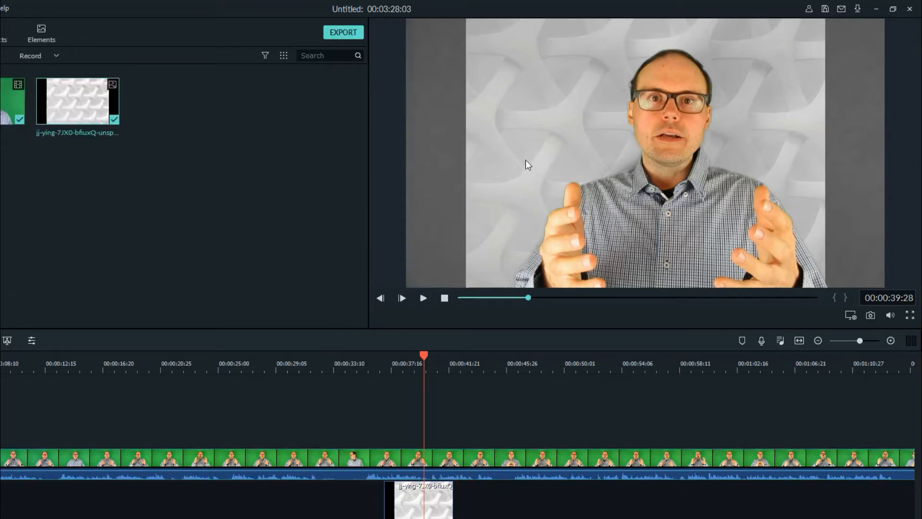
Stretch the background image horizontally in the preview so it fills the frame from edge to edge
click(423, 512)
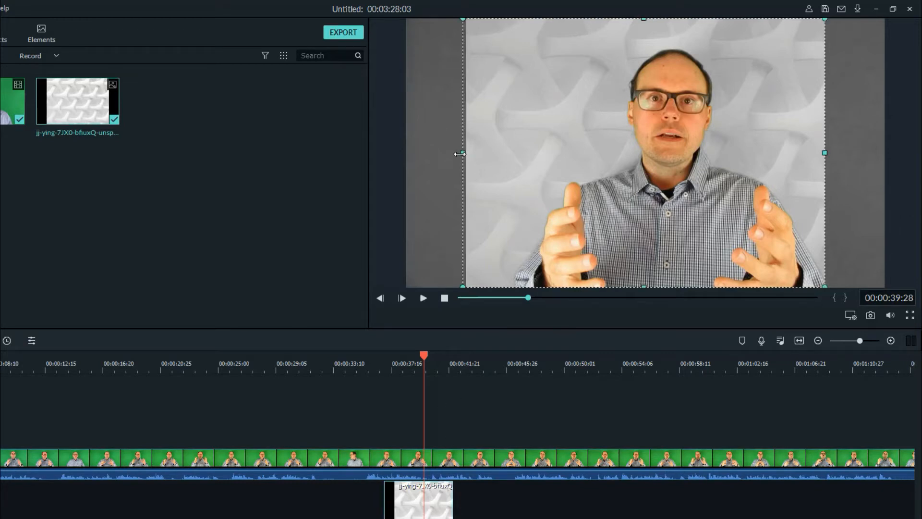
drag(465, 153, 406, 154)
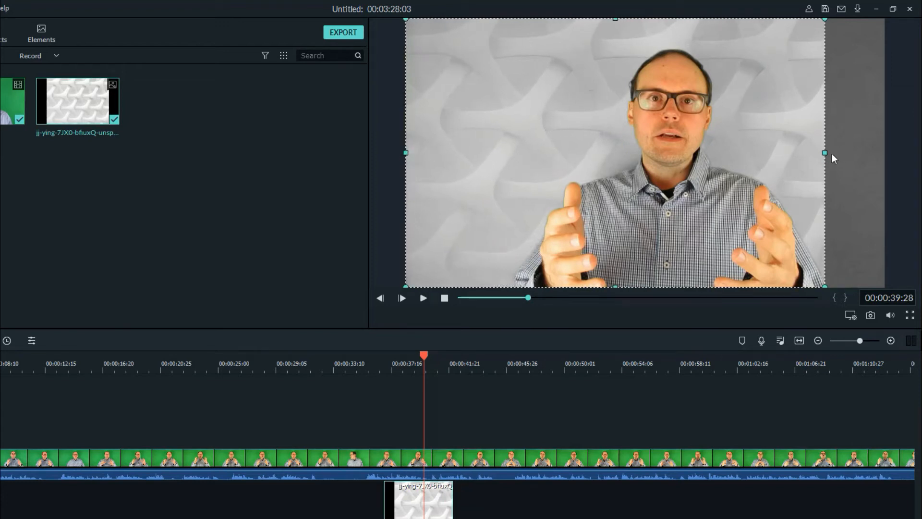
drag(823, 153, 883, 153)
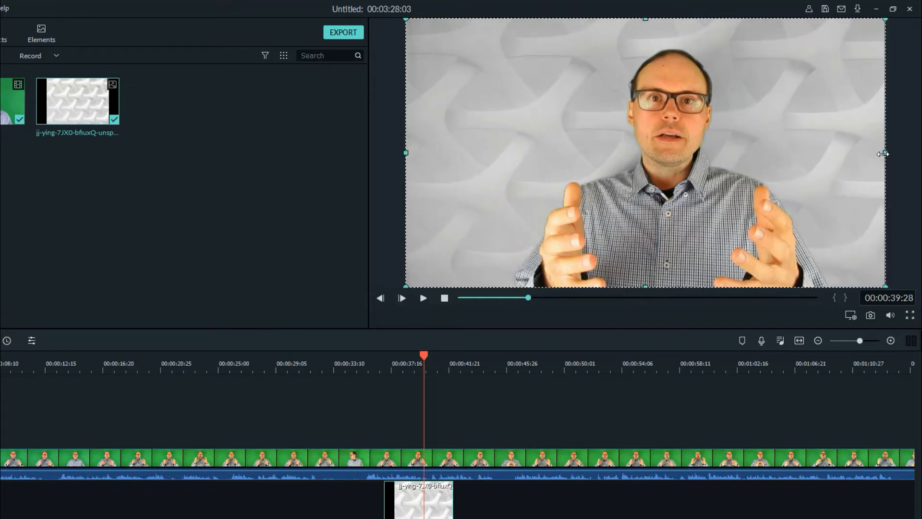
click(910, 184)
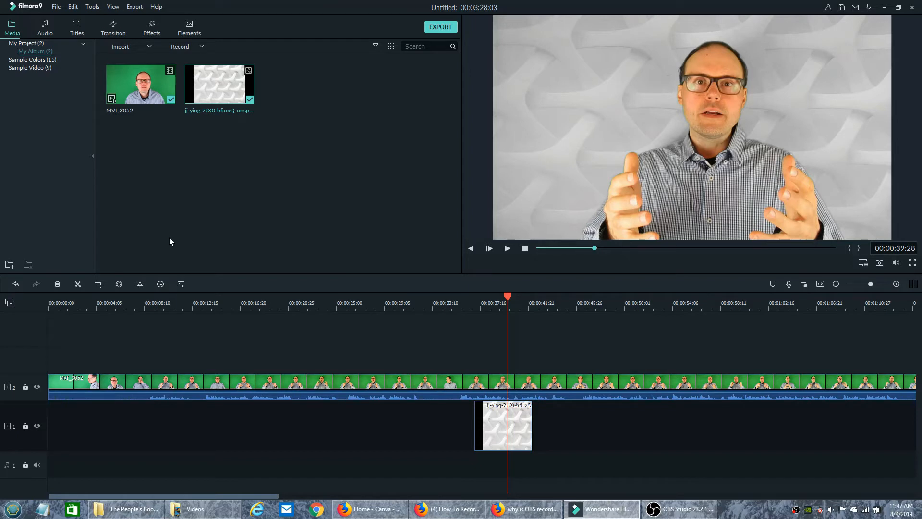
Open Snipping Tool and capture the full video preview frame as a new snip
click(13, 510)
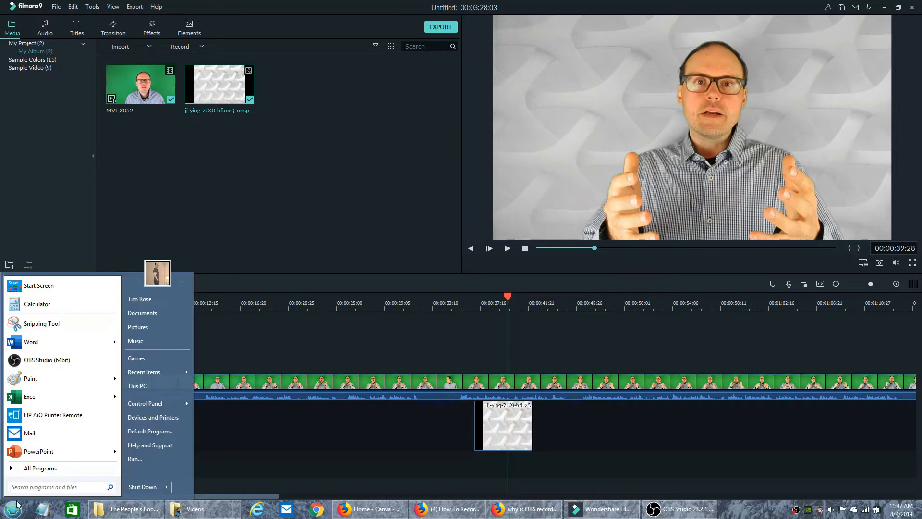
click(28, 323)
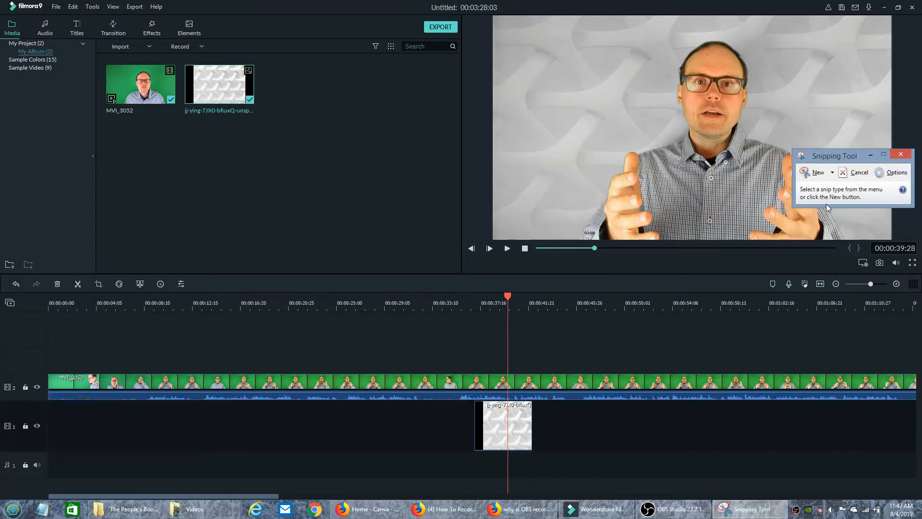
click(814, 177)
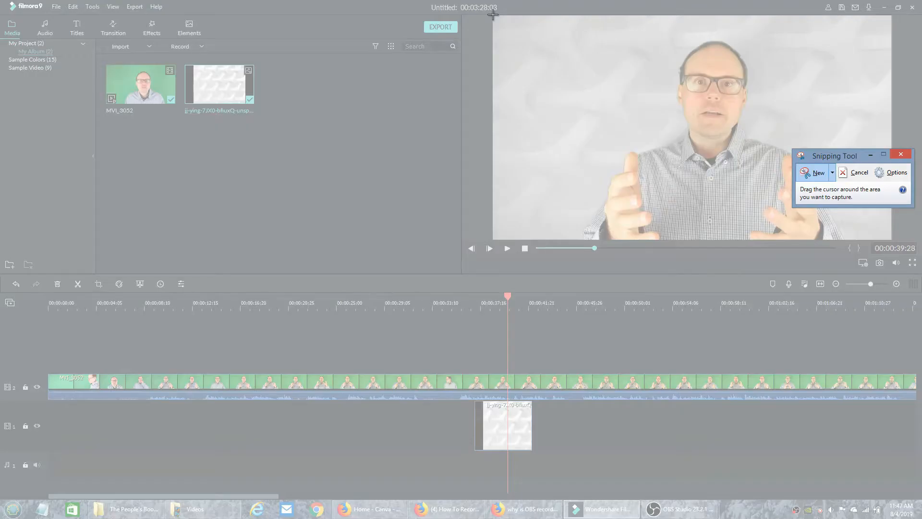
drag(493, 16, 892, 240)
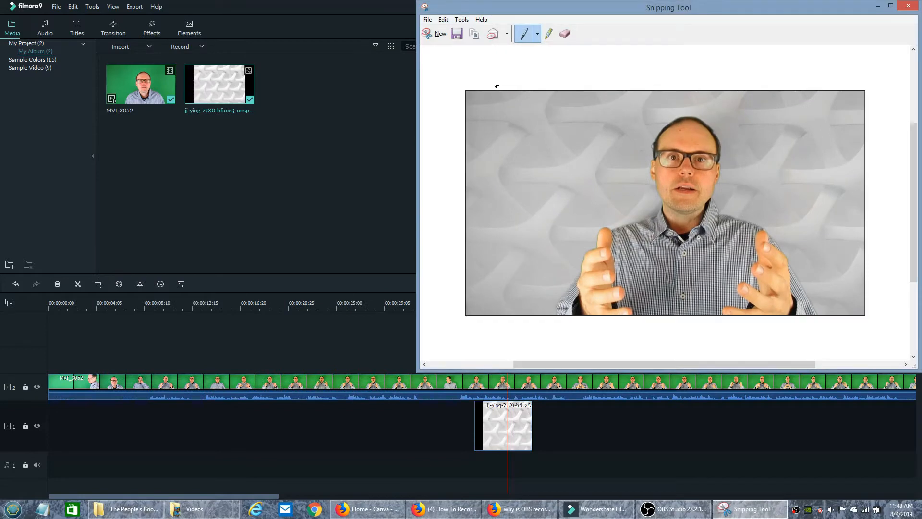
Save the snip in the Pictures folder as TPBKThumbnailEP21.PNG and close Snipping Tool
click(427, 19)
click(444, 45)
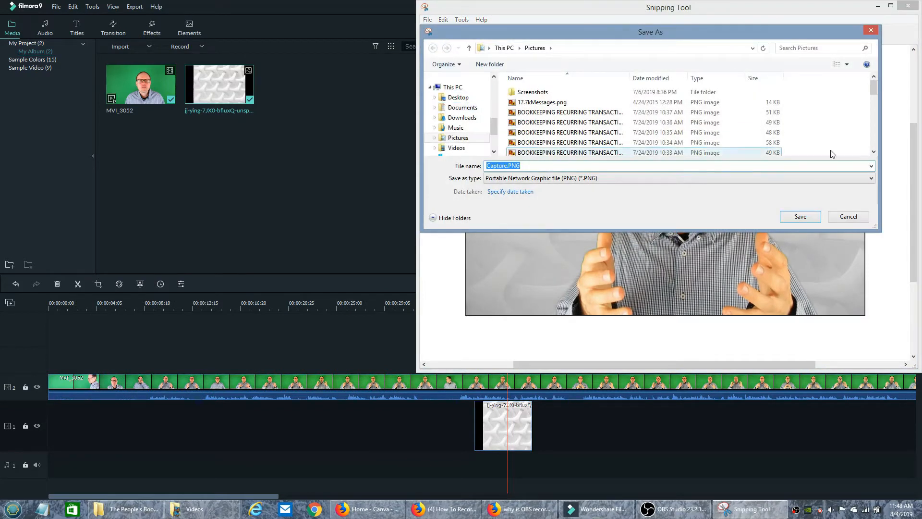
drag(874, 89, 874, 150)
click(567, 142)
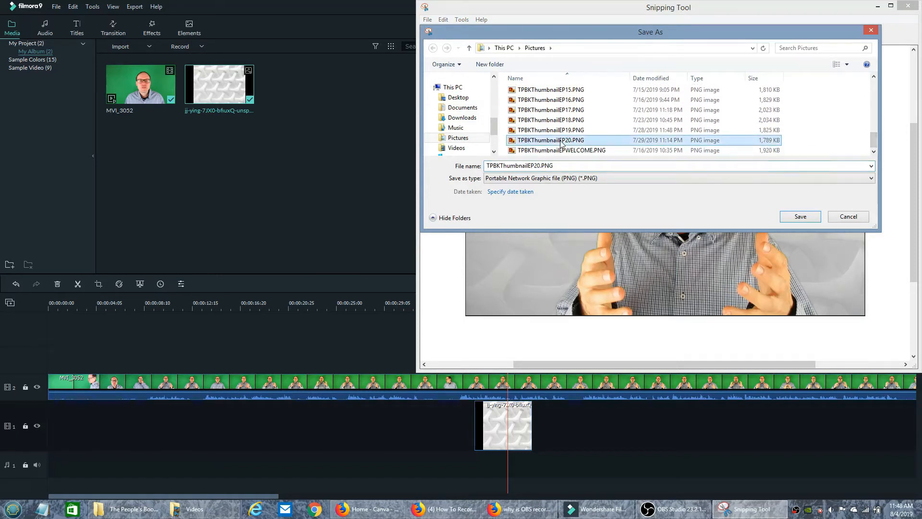
double_click(540, 166)
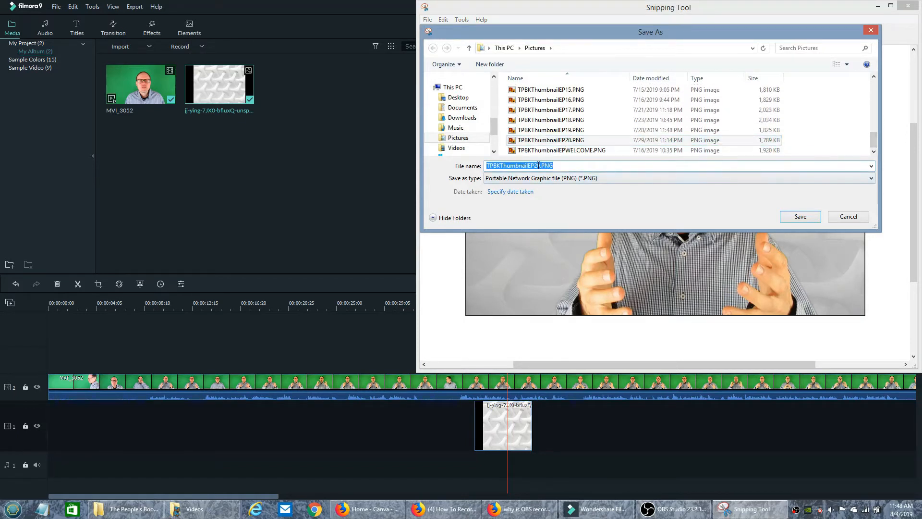
click(539, 165)
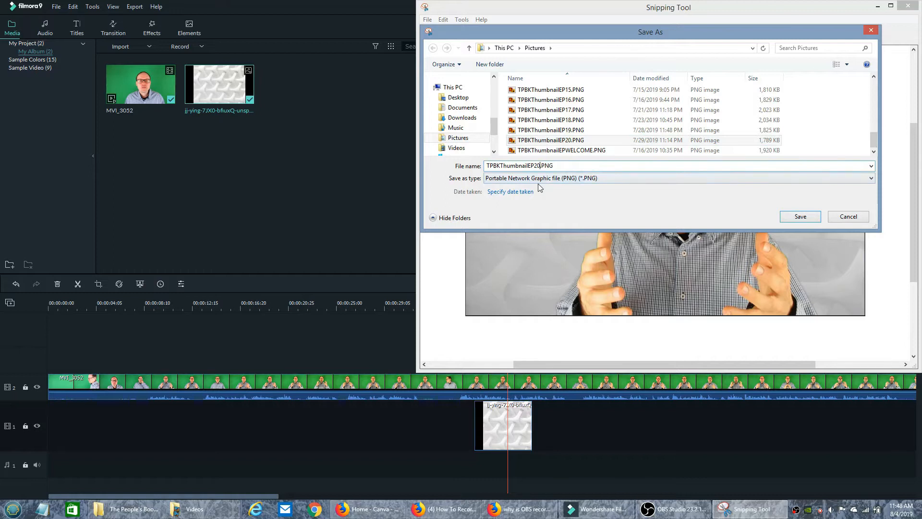
key(BackSpace)
text(1)
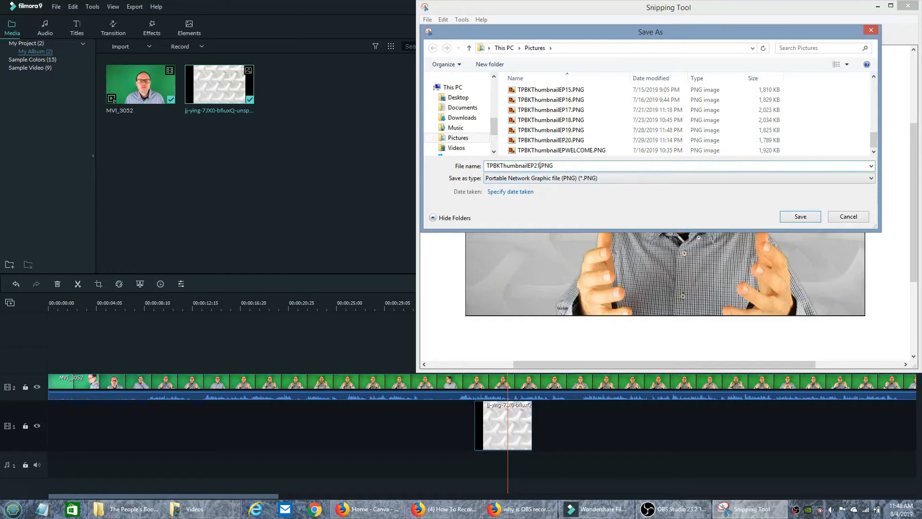
click(793, 217)
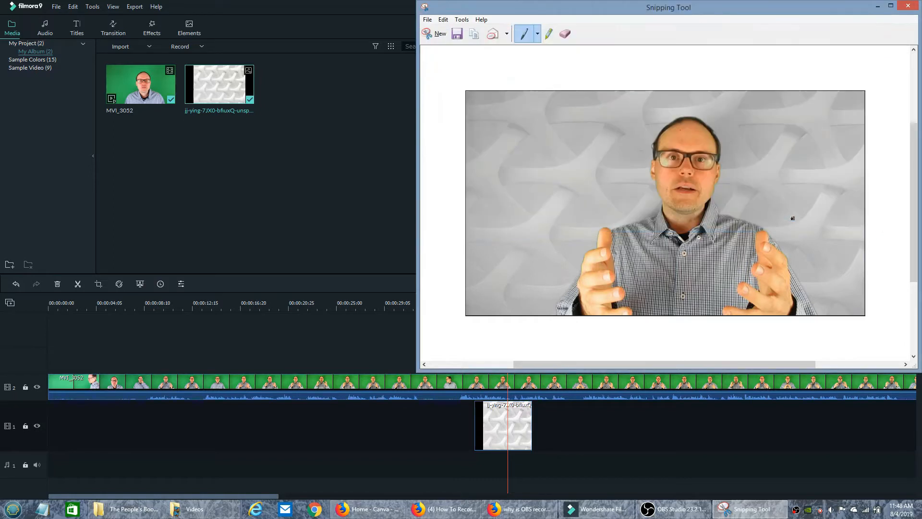
click(908, 6)
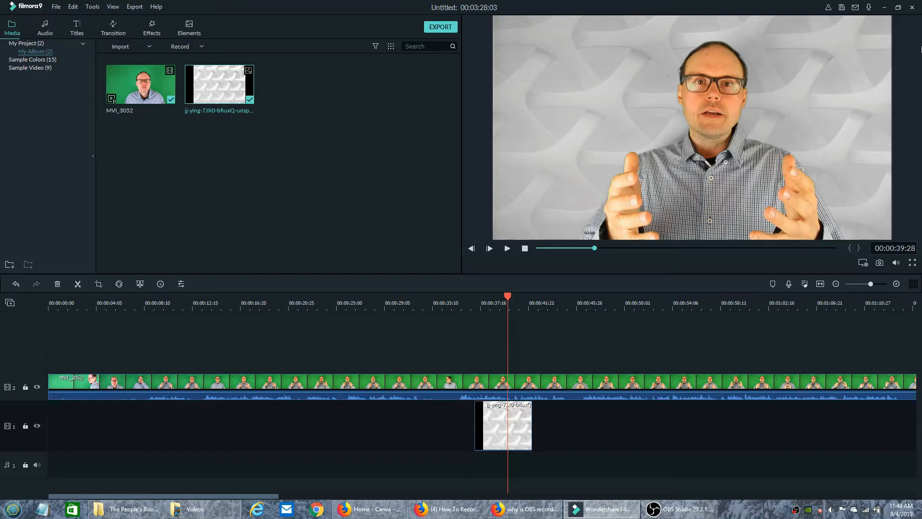
Switch to Canva, browse the available design types and create a new YouTube Thumbnail design
click(913, 8)
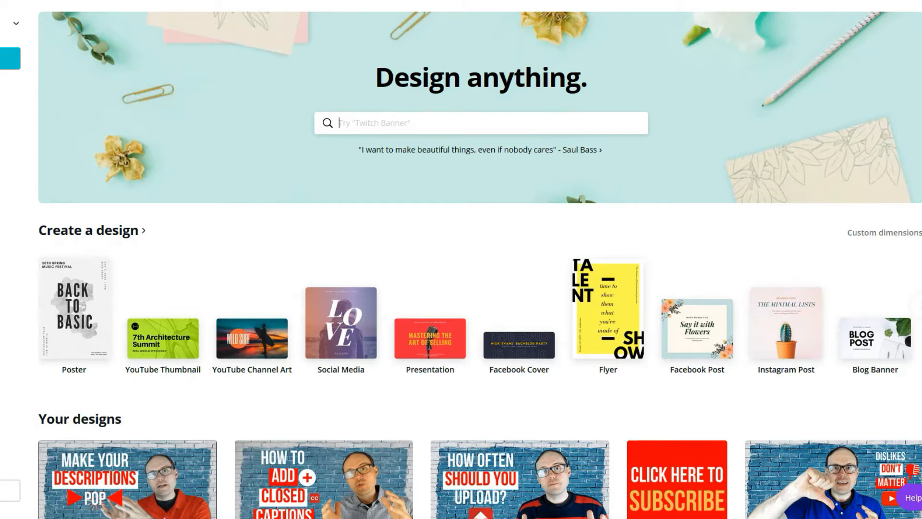
click(920, 306)
click(919, 306)
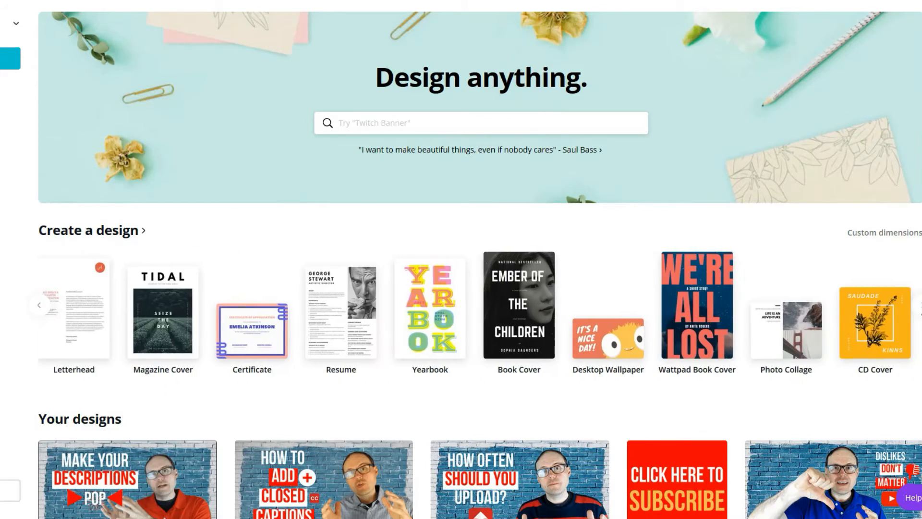
click(39, 306)
click(41, 308)
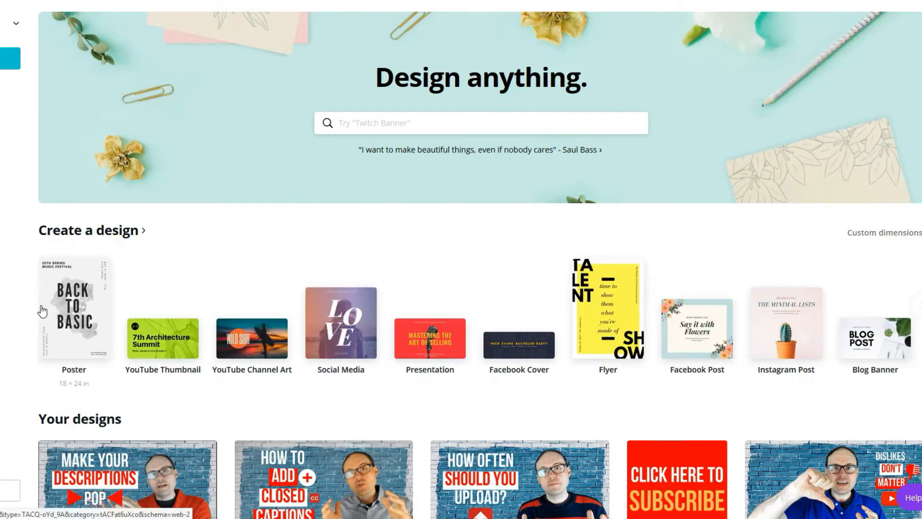
click(168, 339)
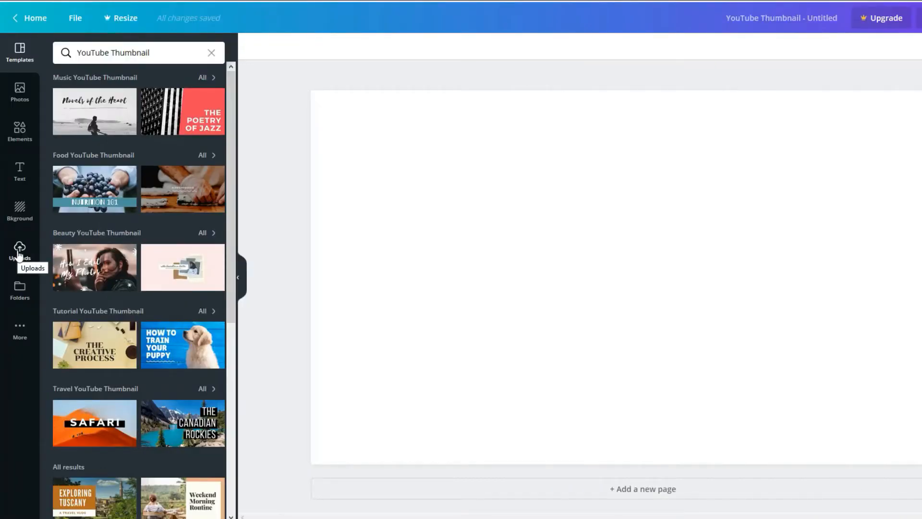
Upload TPBKThumbnailEP21.PNG from the Pictures folder to the Canva image uploads
click(19, 251)
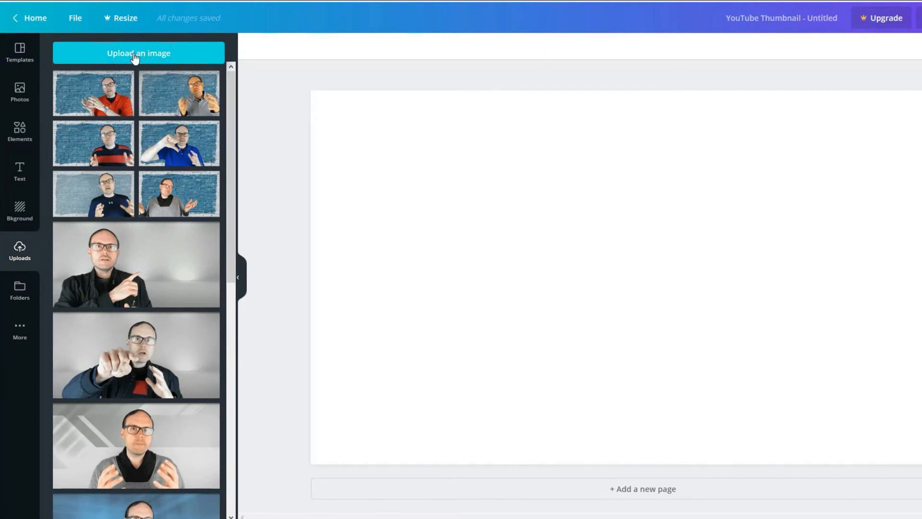
click(139, 57)
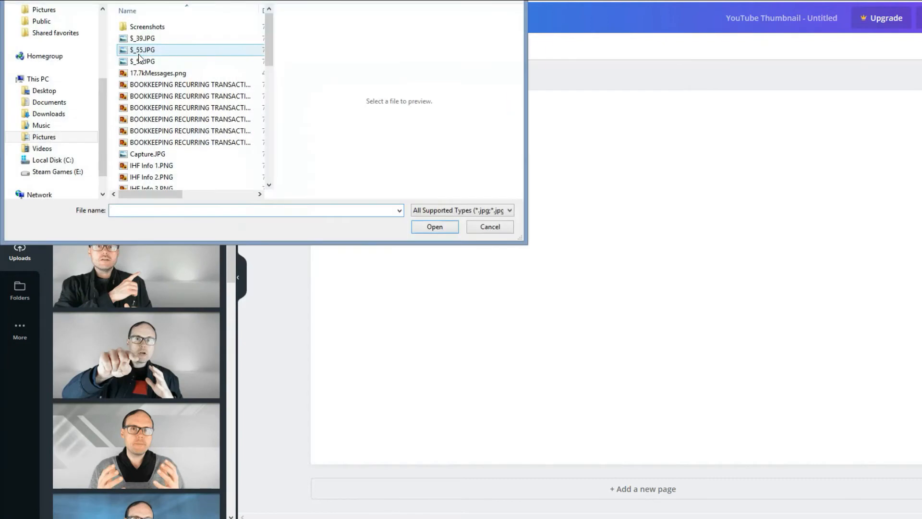
drag(269, 50, 253, 165)
click(192, 175)
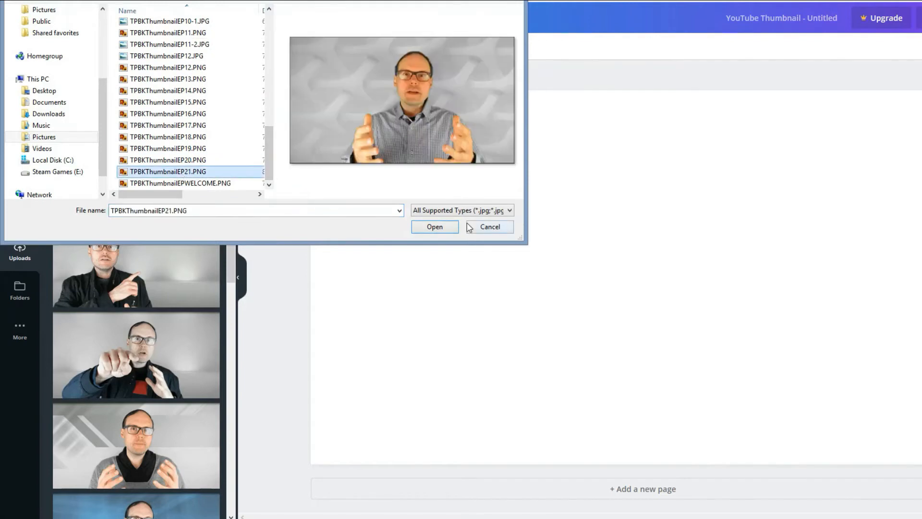
click(434, 228)
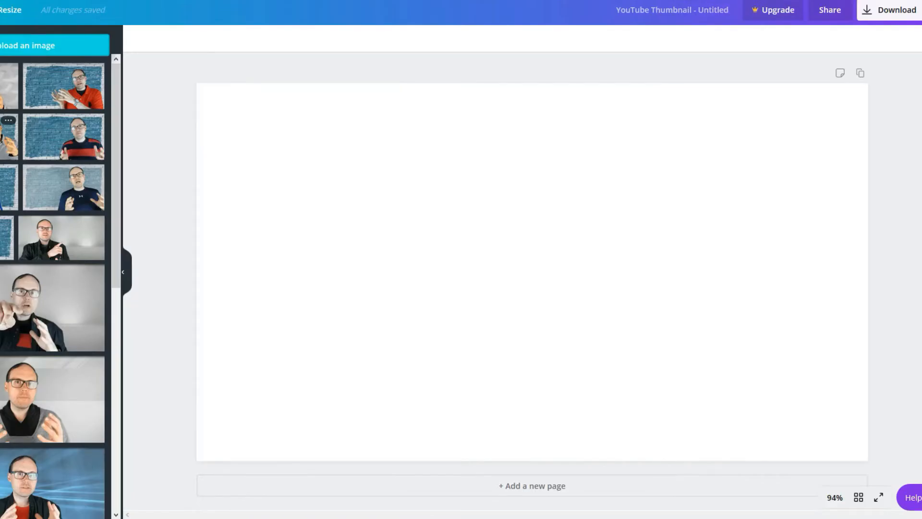
Place the newly uploaded image on the blank canvas so it fills the whole thumbnail, and select it
drag(10, 86, 201, 191)
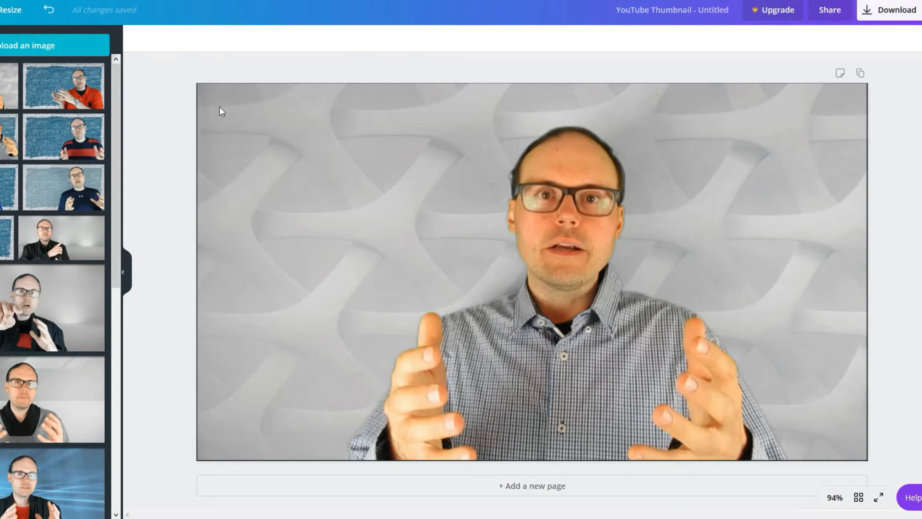
click(253, 123)
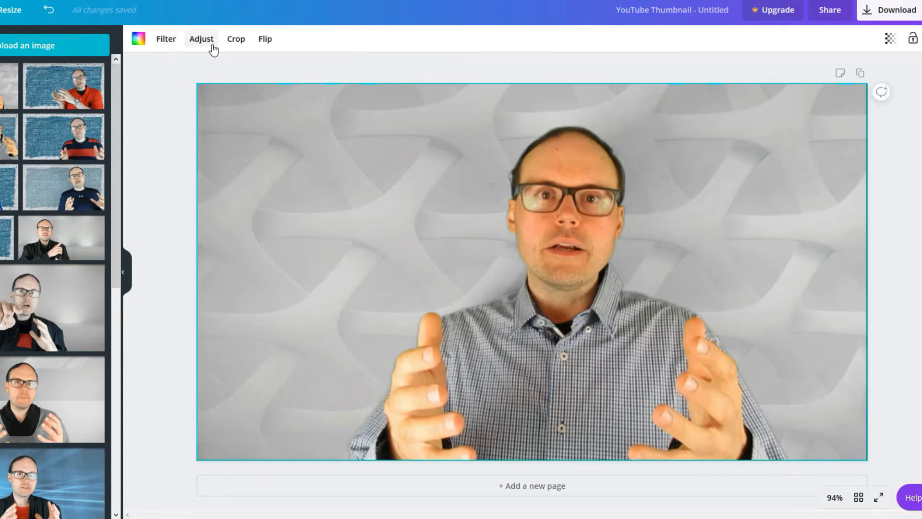
Try the Selfie filter on the photo and undo it
click(173, 49)
click(55, 140)
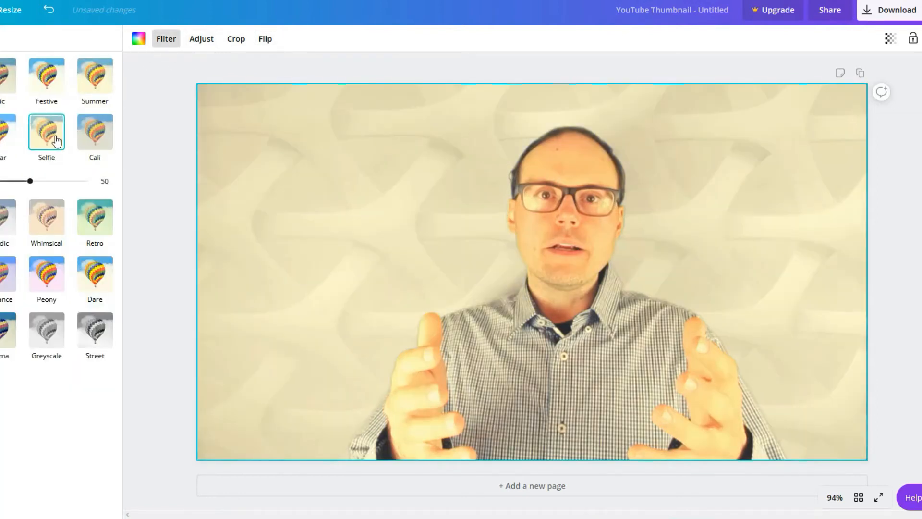
click(166, 39)
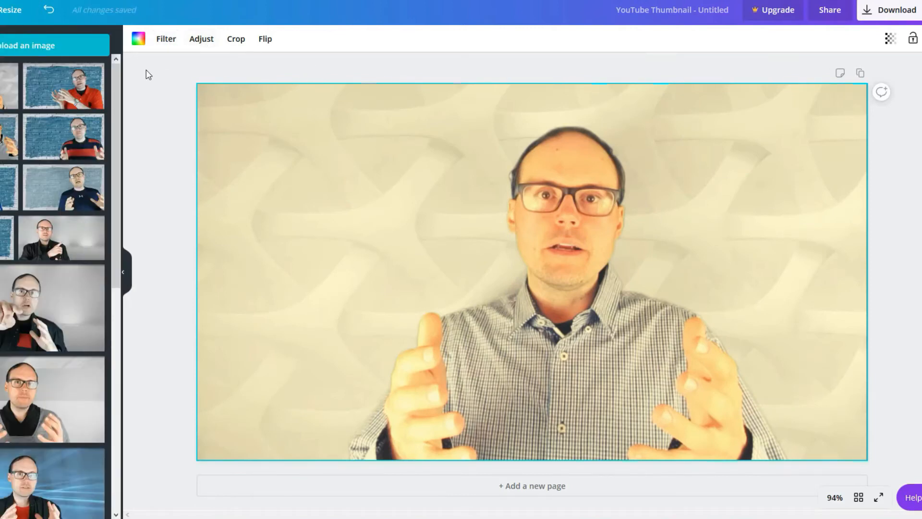
click(51, 12)
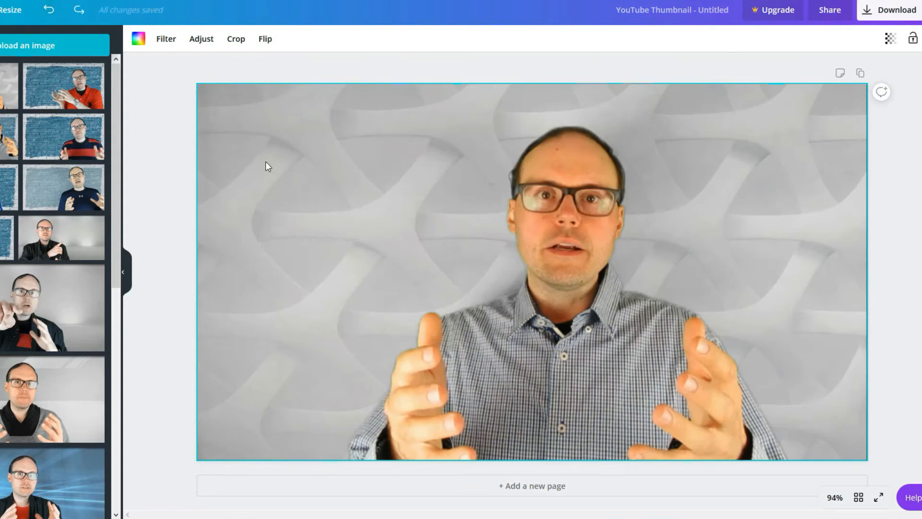
Crop the photo by enlarging it slightly past the page edges, apply the crop and deselect the photo
click(236, 39)
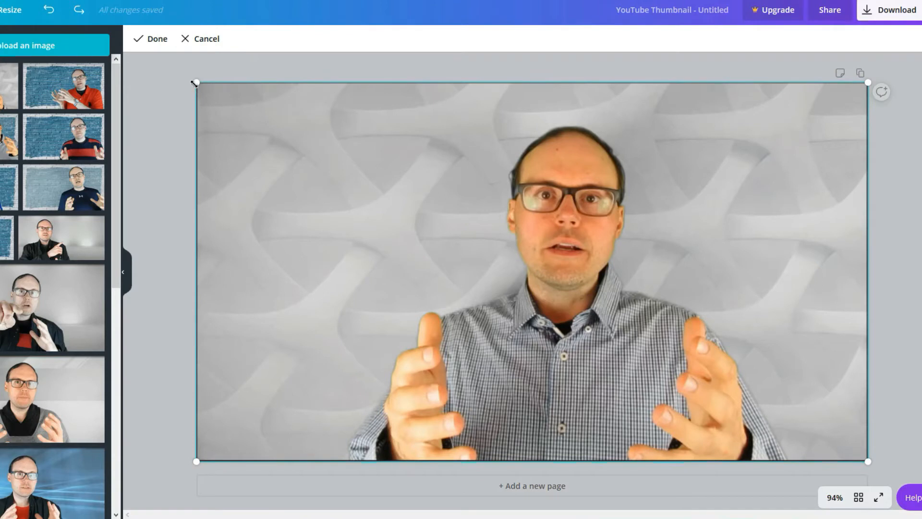
drag(194, 83, 189, 78)
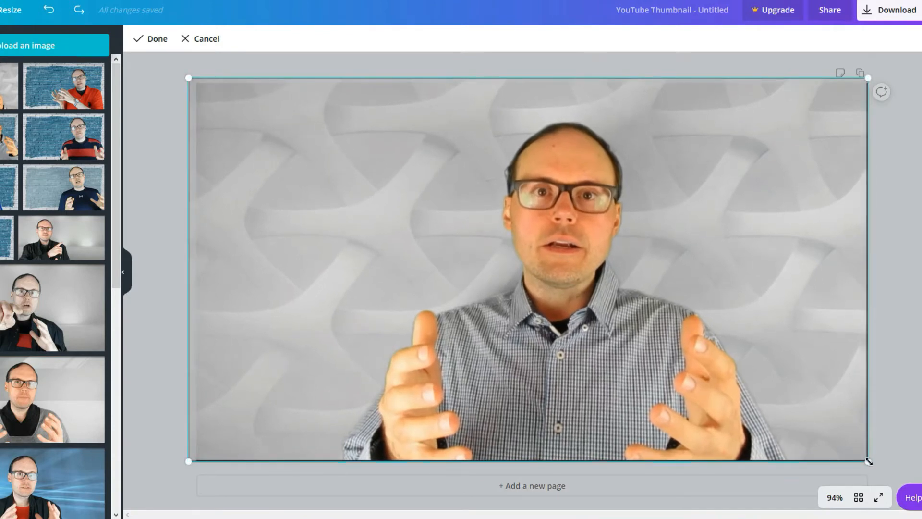
drag(869, 462, 872, 464)
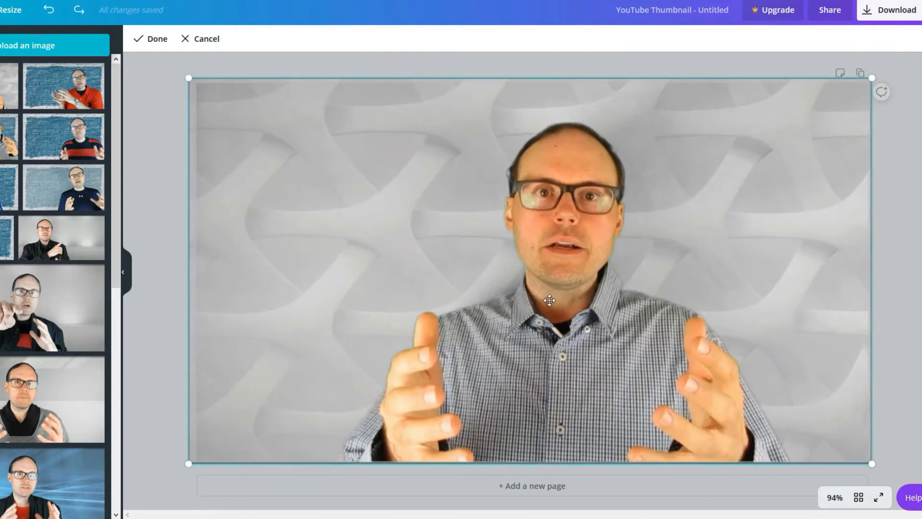
click(912, 339)
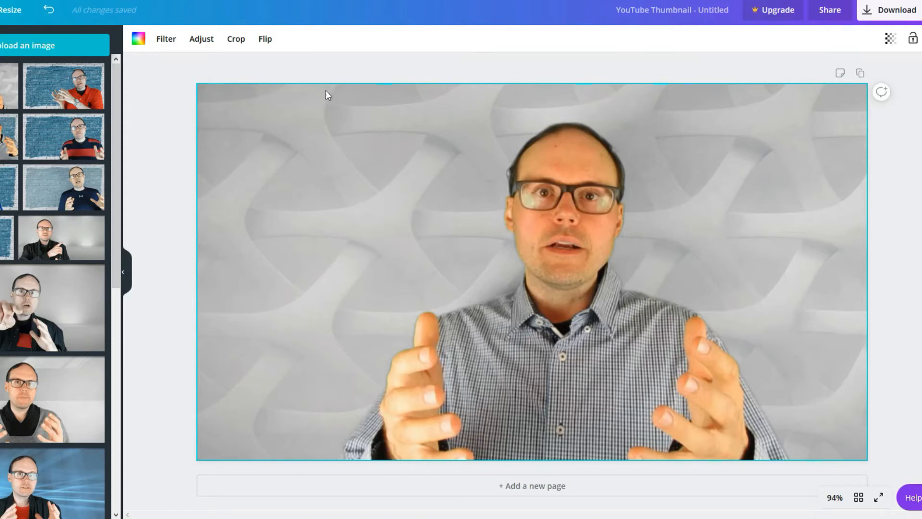
click(186, 214)
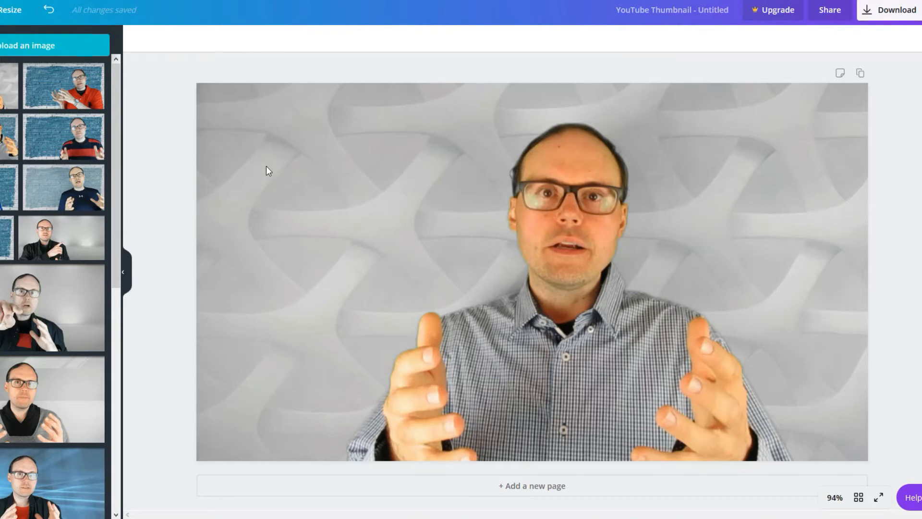
Add a square shape, reshape it into a wide, flat grey bar and place it beside the man's face
click(19, 127)
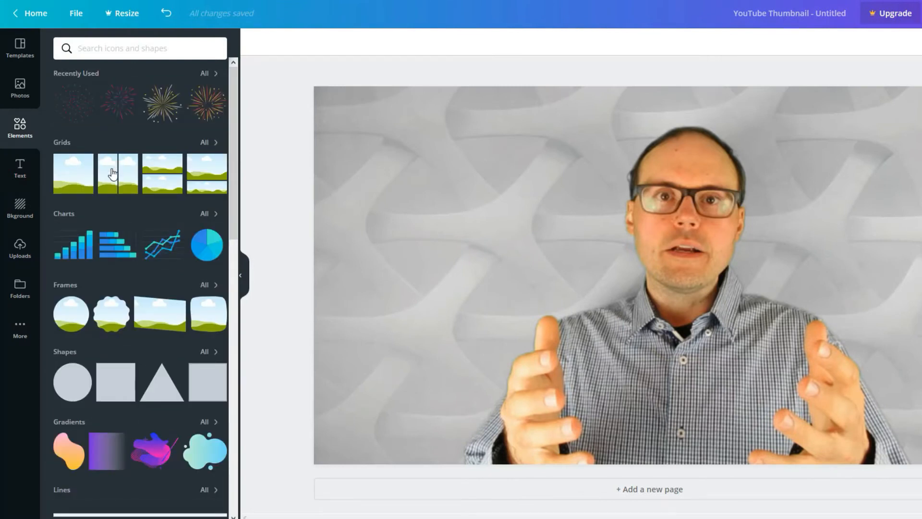
mouse_move(107, 383)
drag(107, 383, 360, 139)
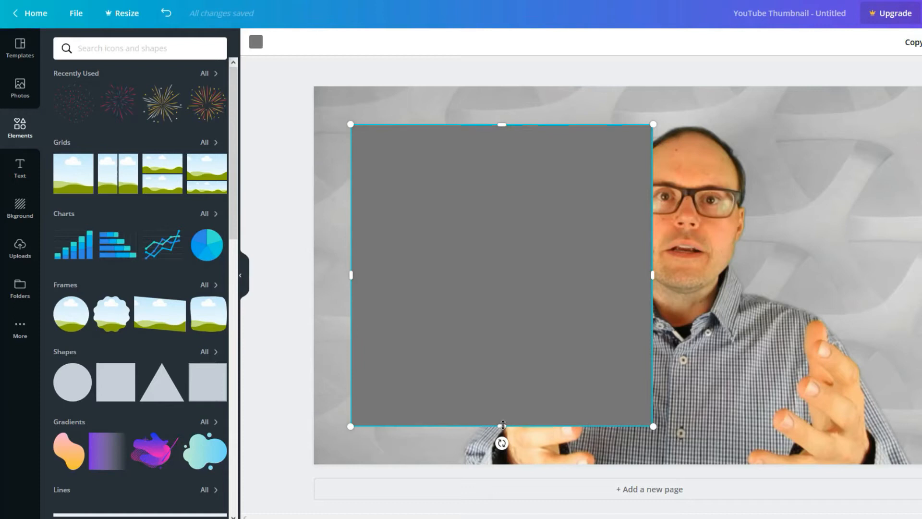
drag(502, 426, 518, 186)
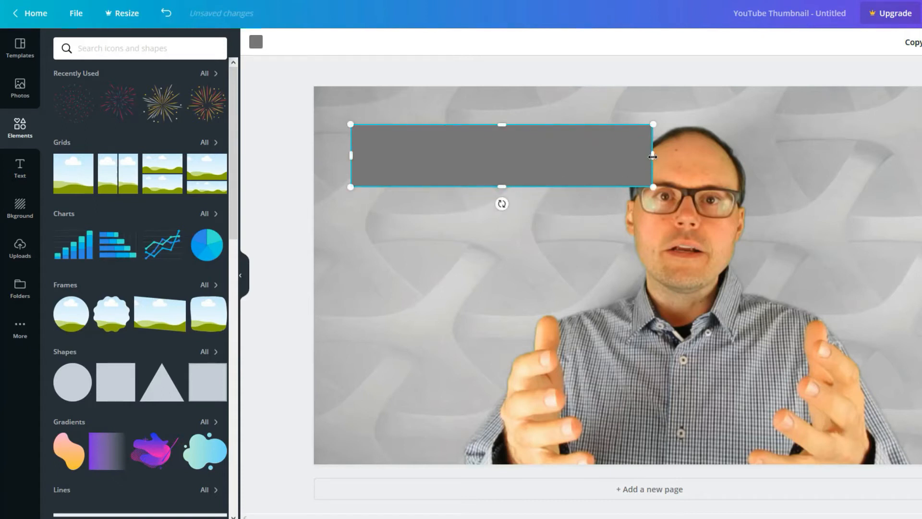
drag(653, 156, 606, 155)
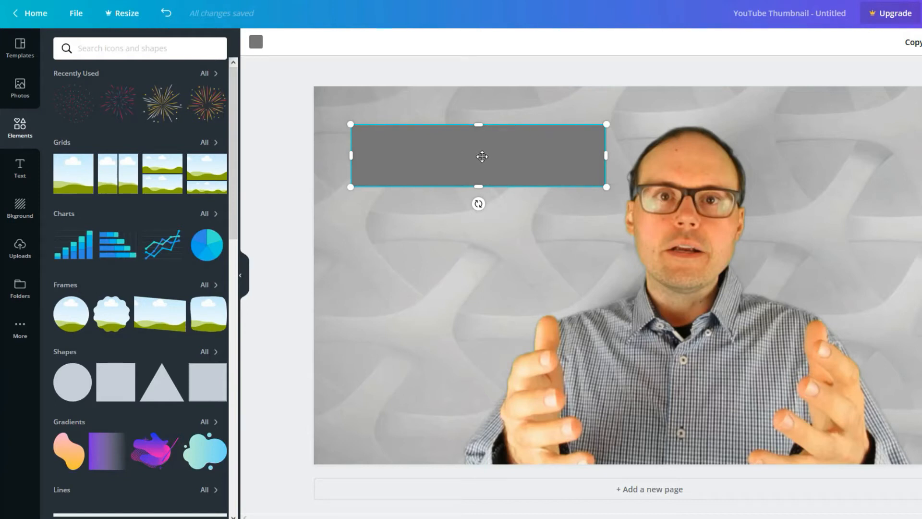
drag(482, 157, 482, 234)
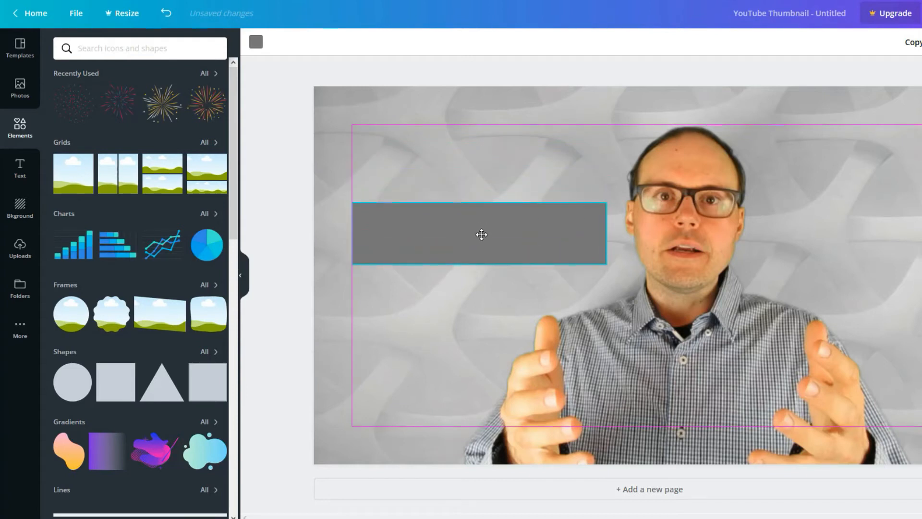
drag(482, 234, 491, 228)
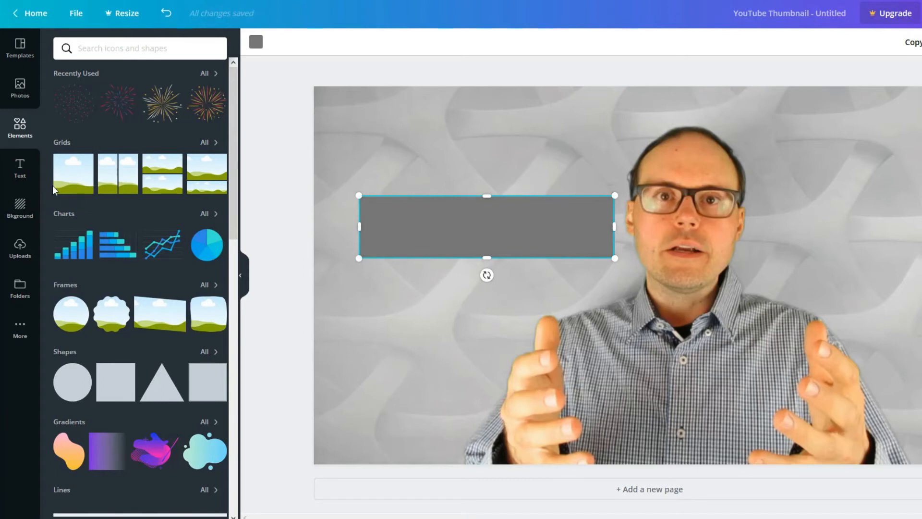
Add a heading that reads PLEASE and set its font size to 80
click(21, 172)
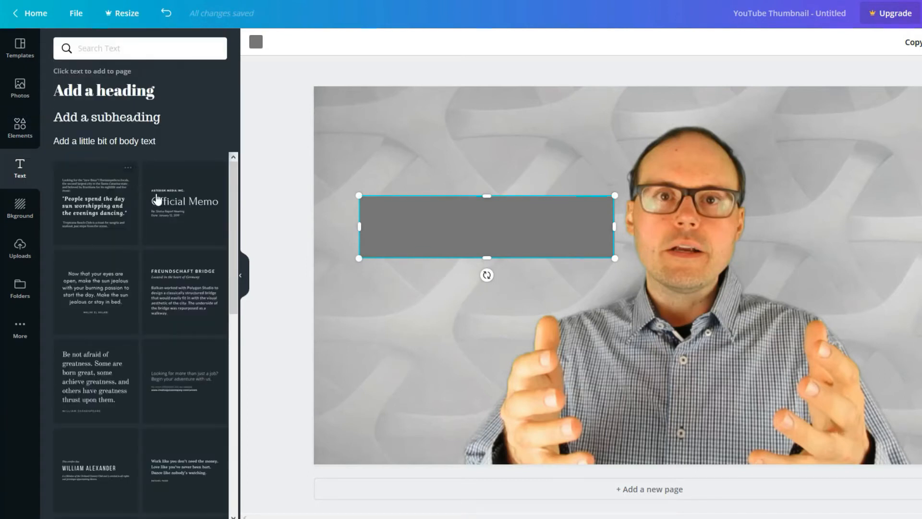
click(97, 101)
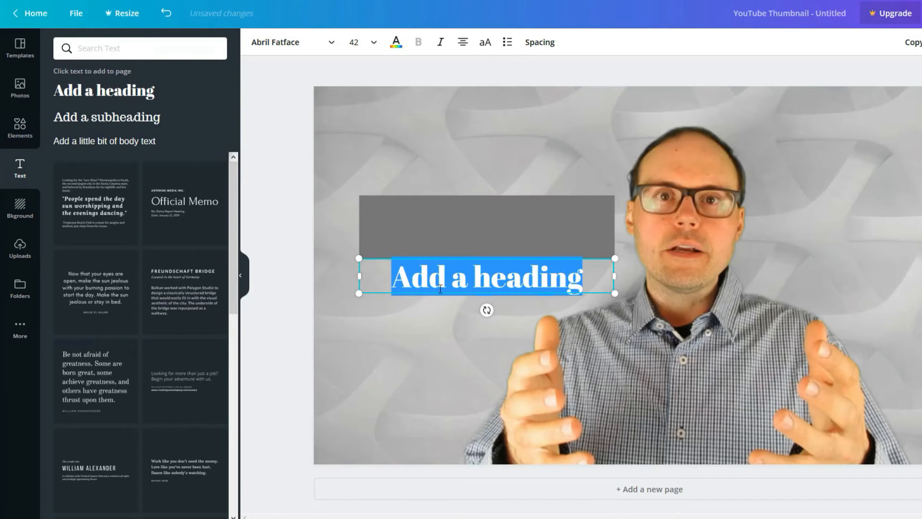
text(PLEASE)
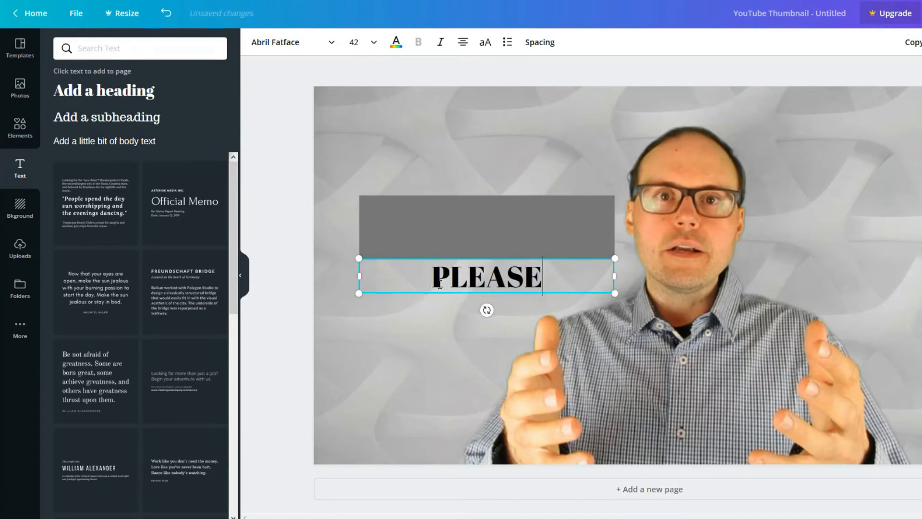
drag(546, 278, 406, 281)
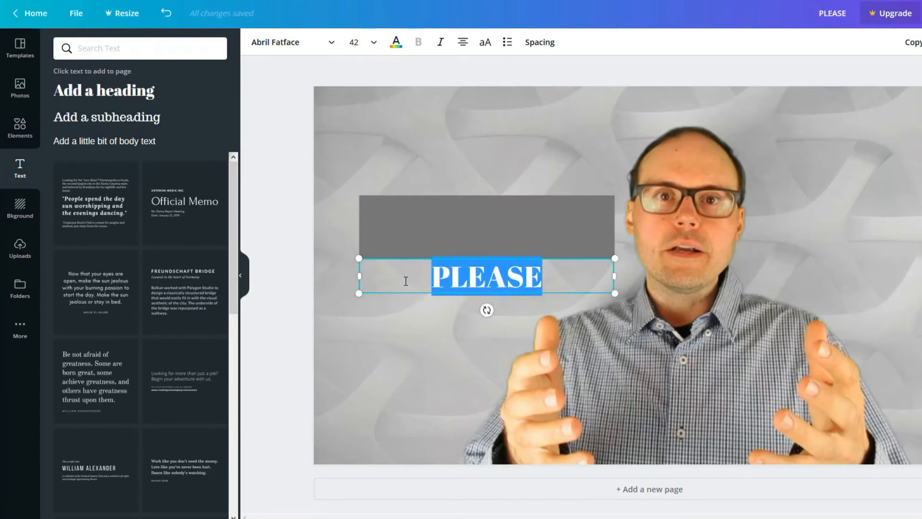
click(373, 44)
drag(408, 183, 403, 235)
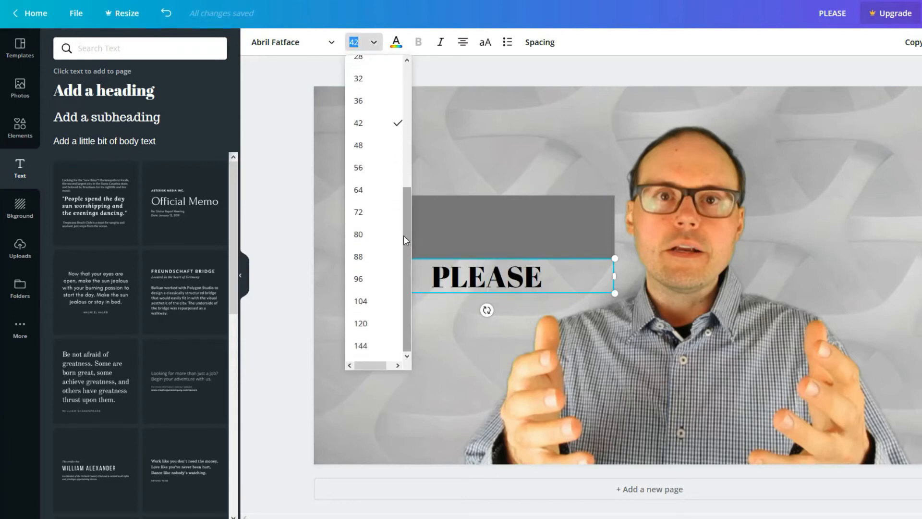
click(372, 236)
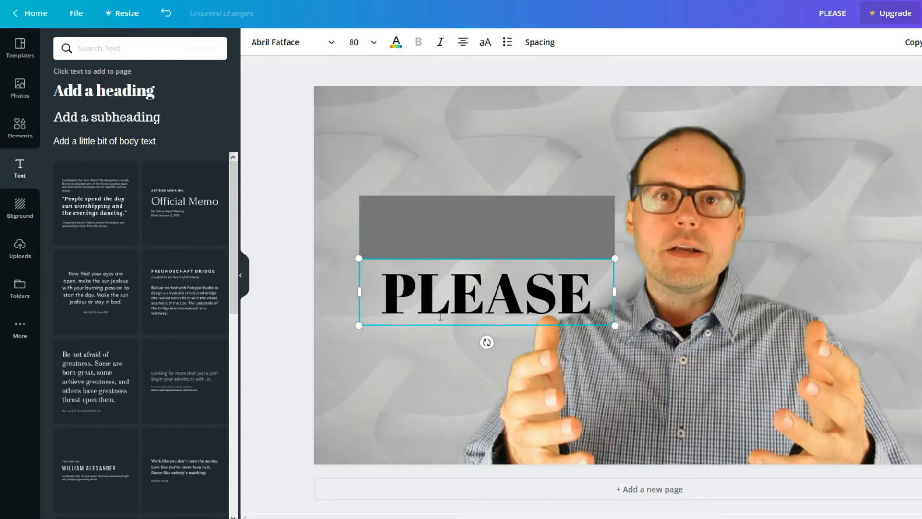
Move the PLEASE heading directly above the grey bar, aligned with the bar's sides
click(422, 371)
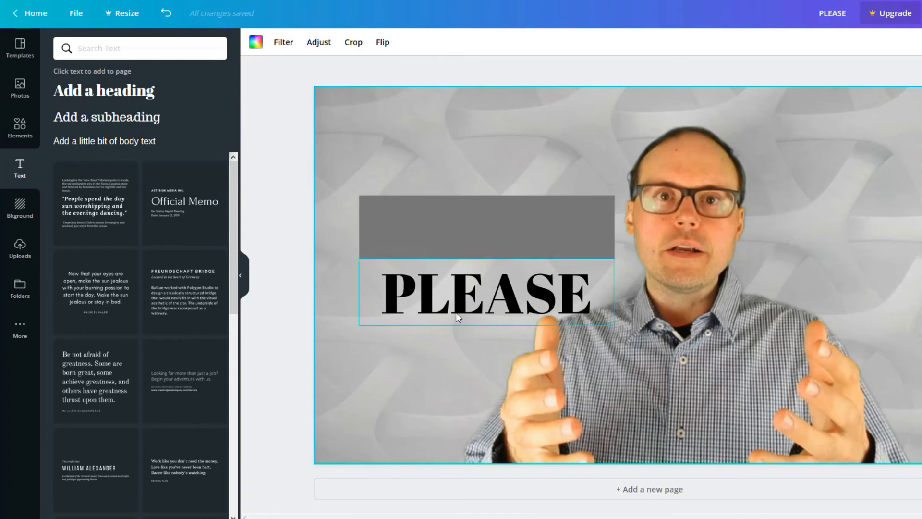
drag(468, 297, 470, 168)
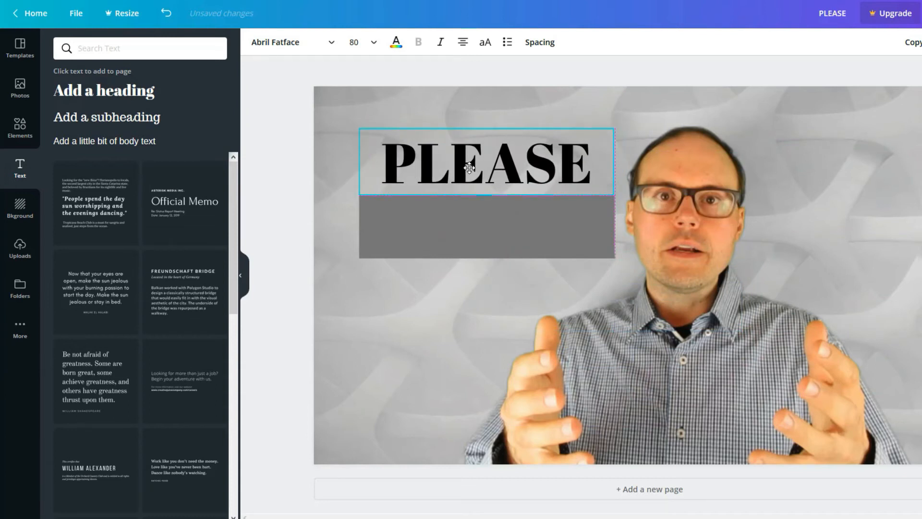
mouse_move(470, 168)
mouse_down()
mouse_move(479, 165)
mouse_move(462, 163)
mouse_move(469, 166)
mouse_up()
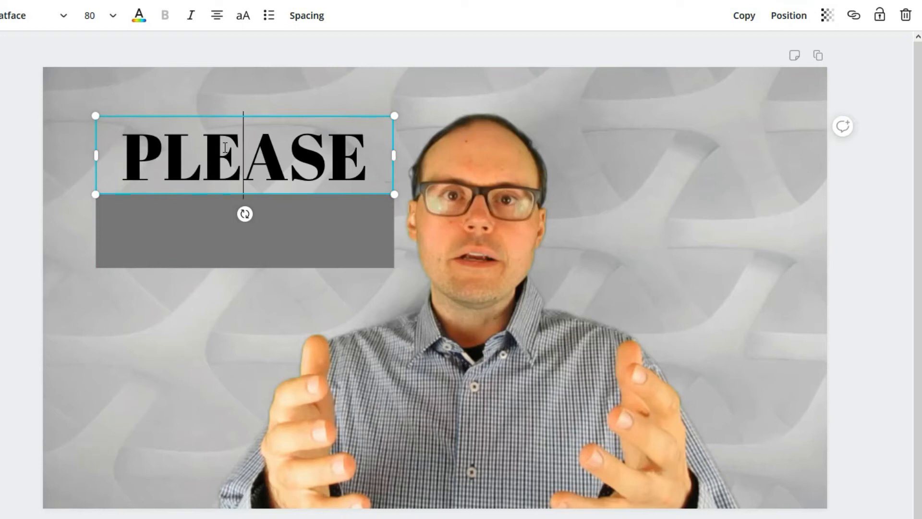
Duplicate the PLEASE heading onto the grey bar and change the copy's text to HELP
click(750, 17)
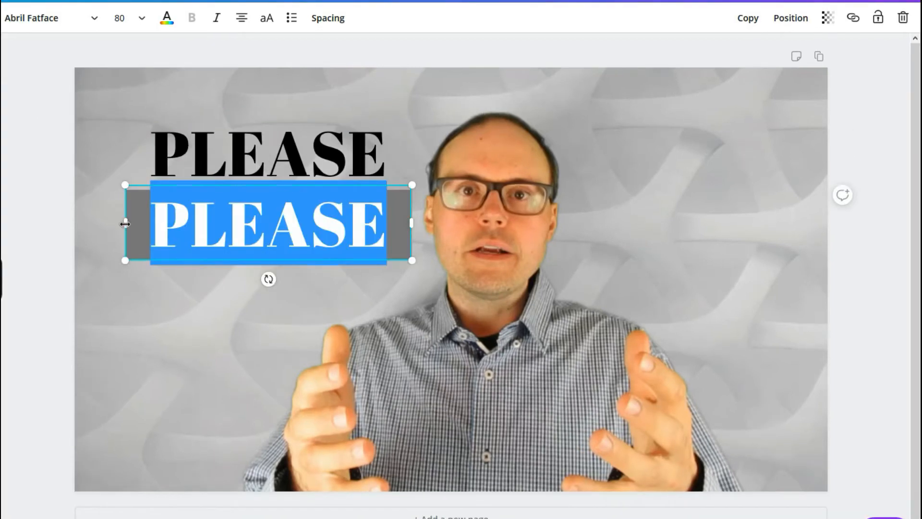
text(HE:)
key(BackSpace)
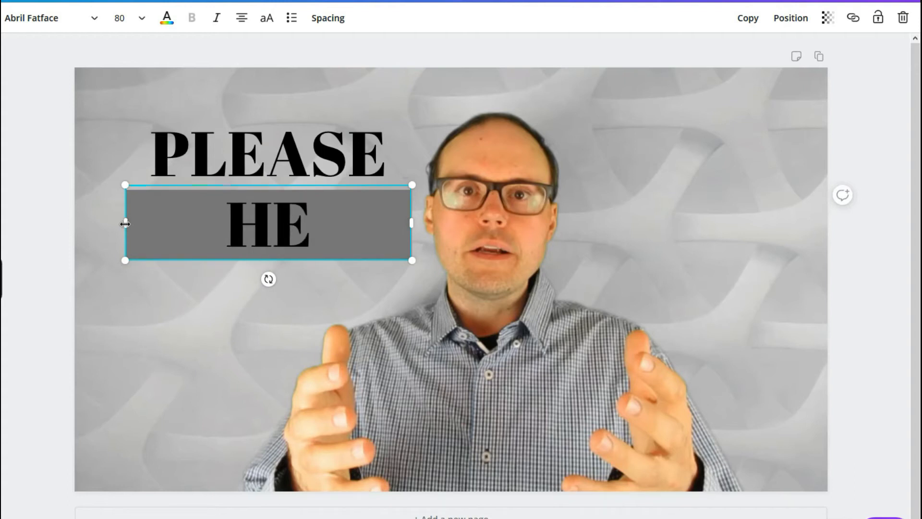
text(LP)
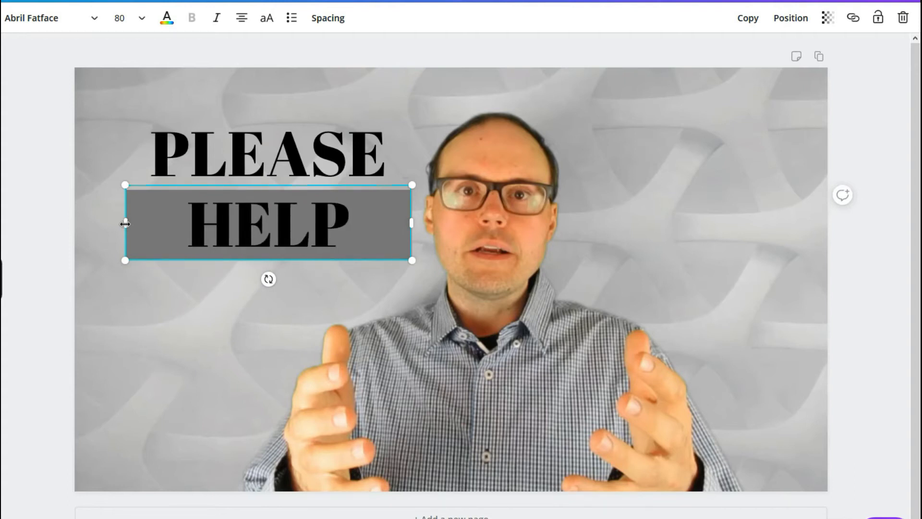
Duplicate the PLEASE heading, change the copy's text to ME and position it just below the grey bar
click(268, 152)
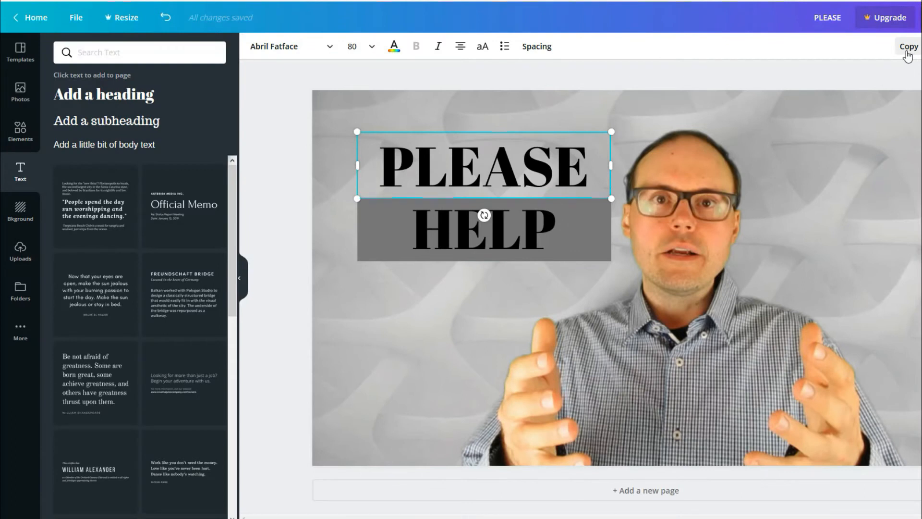
click(908, 55)
drag(472, 176, 452, 308)
double_click(454, 307)
text(ME)
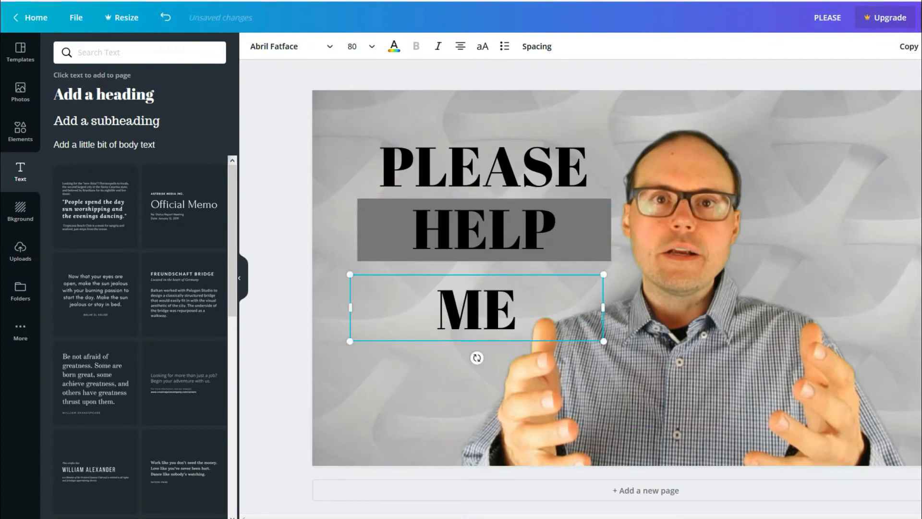
click(437, 360)
drag(469, 316, 470, 301)
click(427, 369)
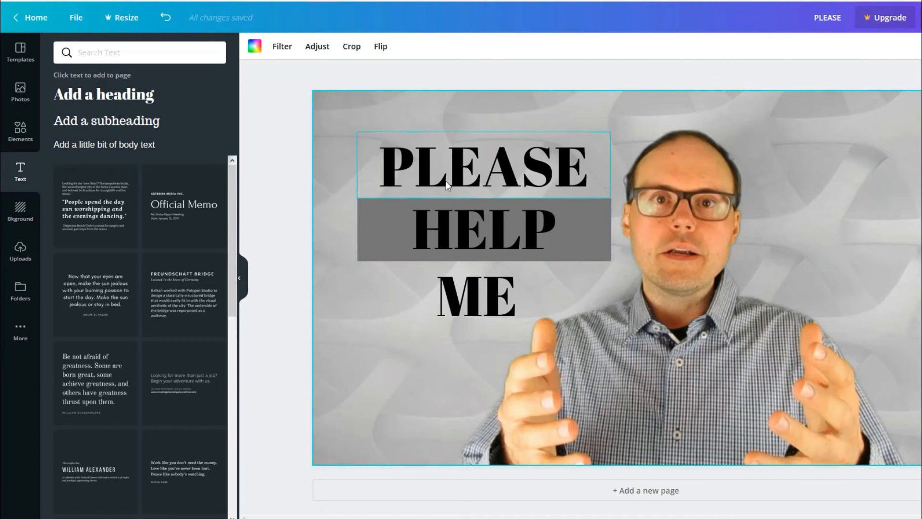
Narrow the HELP text box to fit the word and centre it on the grey bar
click(607, 243)
drag(598, 230, 510, 232)
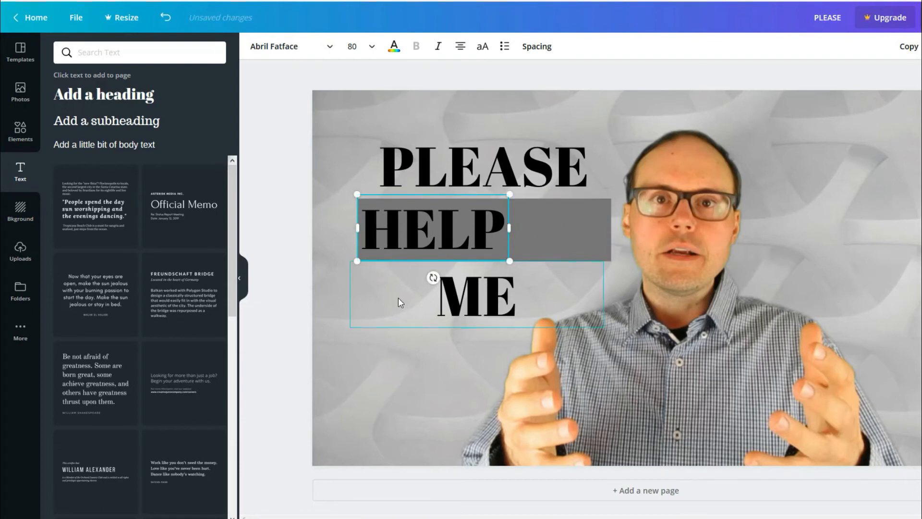
click(373, 313)
click(436, 222)
drag(435, 223, 482, 223)
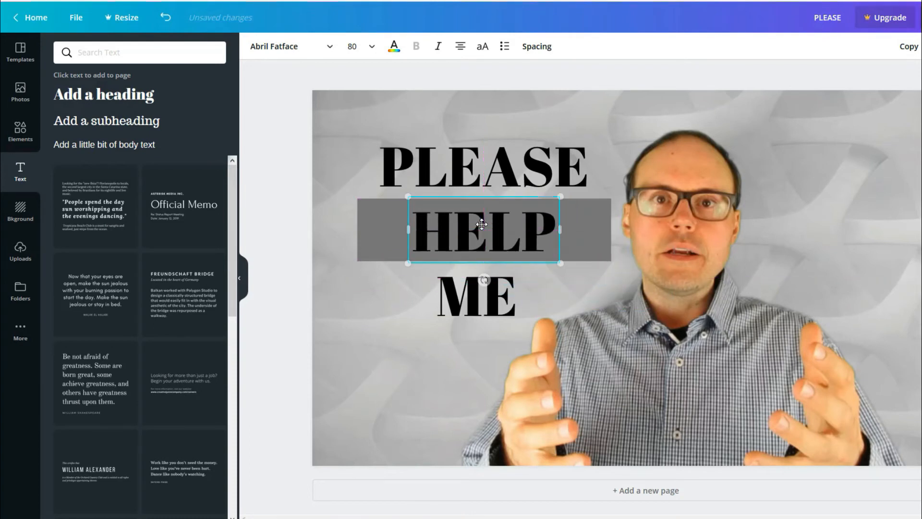
Try the blue brand colour on the bar behind HELP, and set the bar's fill to white
click(376, 227)
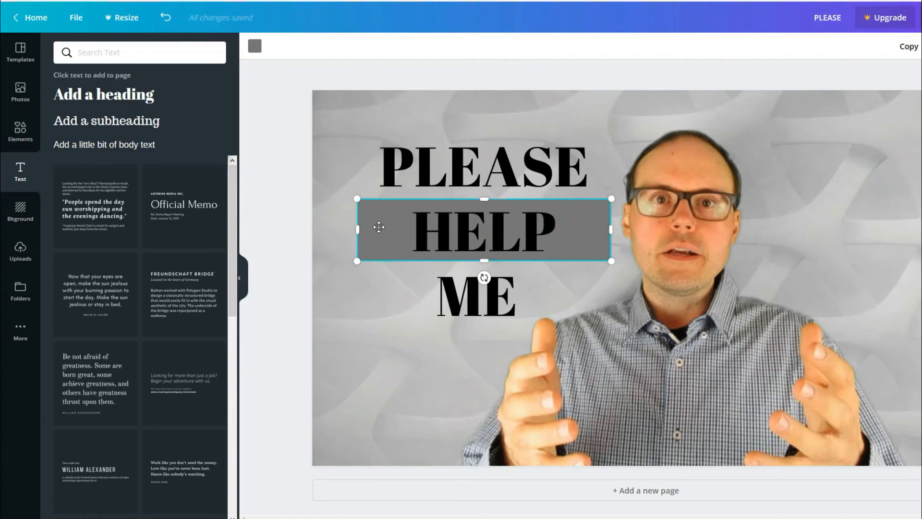
click(255, 46)
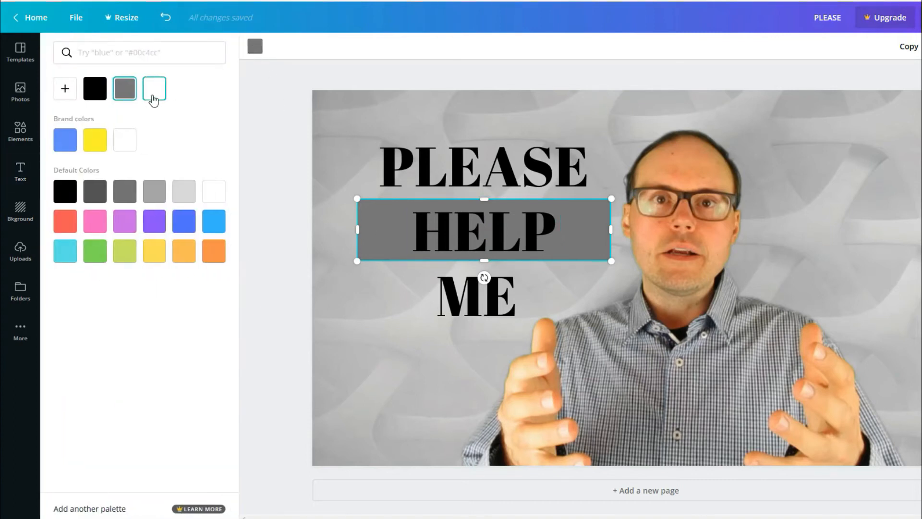
click(154, 99)
click(65, 143)
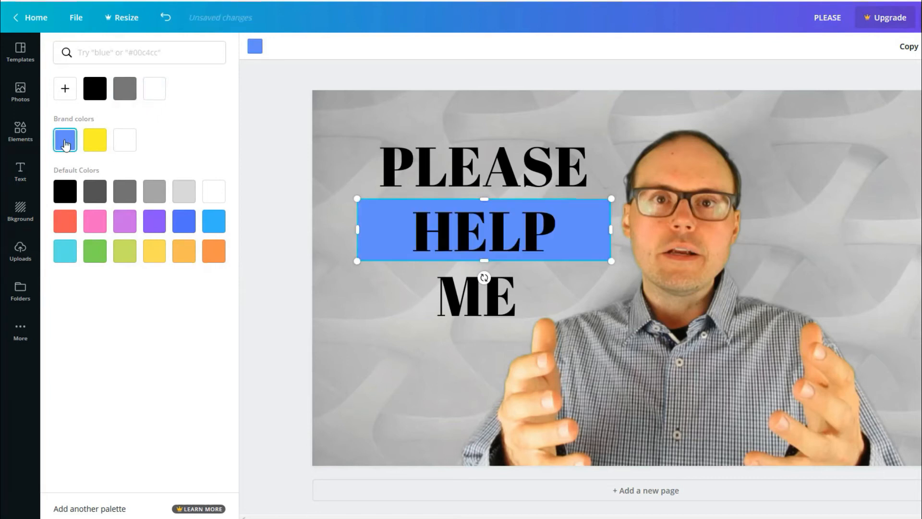
click(154, 91)
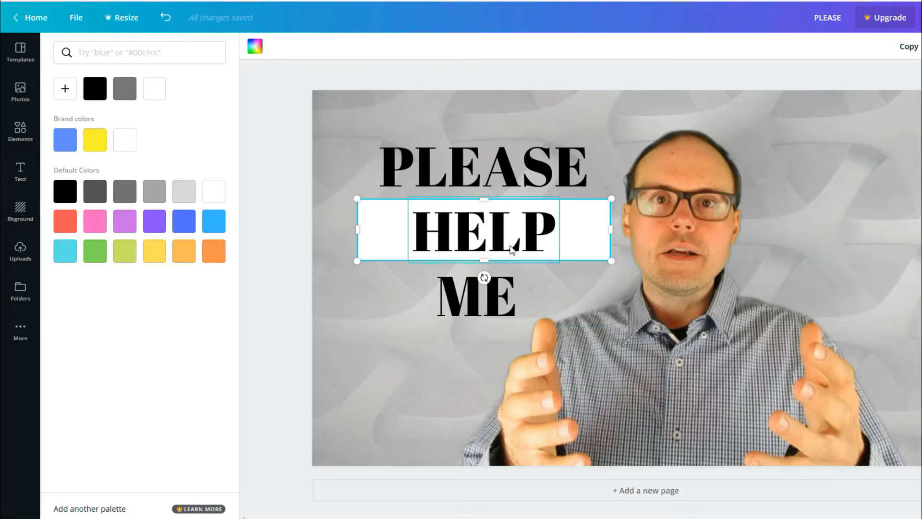
Narrow the white bar from both sides so it fits closely around the word HELP
click(393, 276)
click(372, 235)
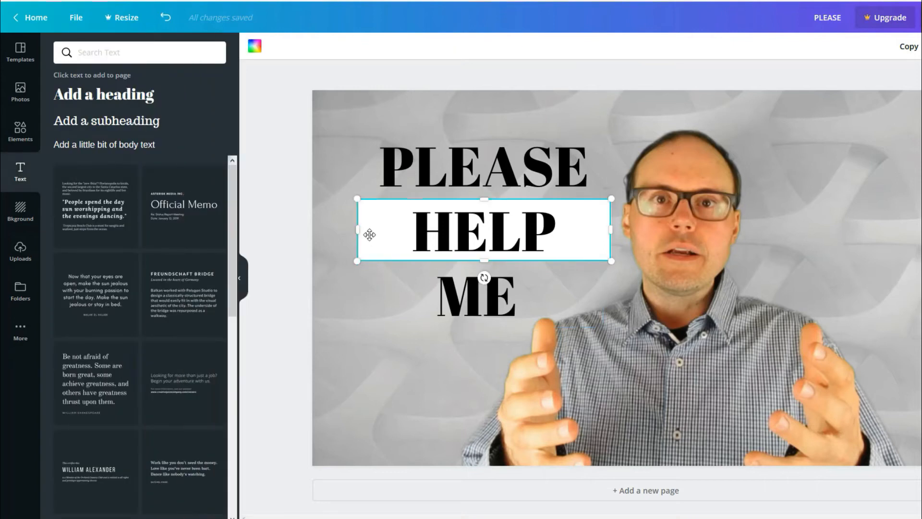
drag(356, 229, 403, 231)
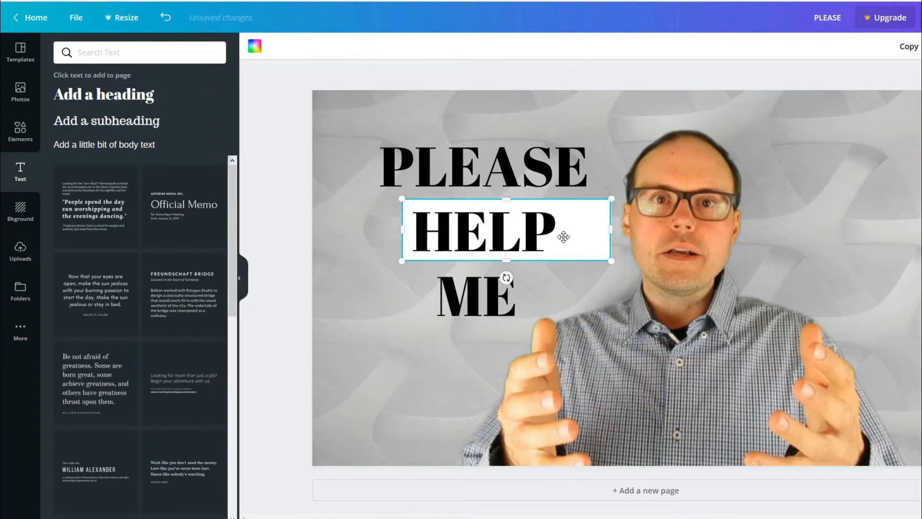
drag(608, 231, 567, 234)
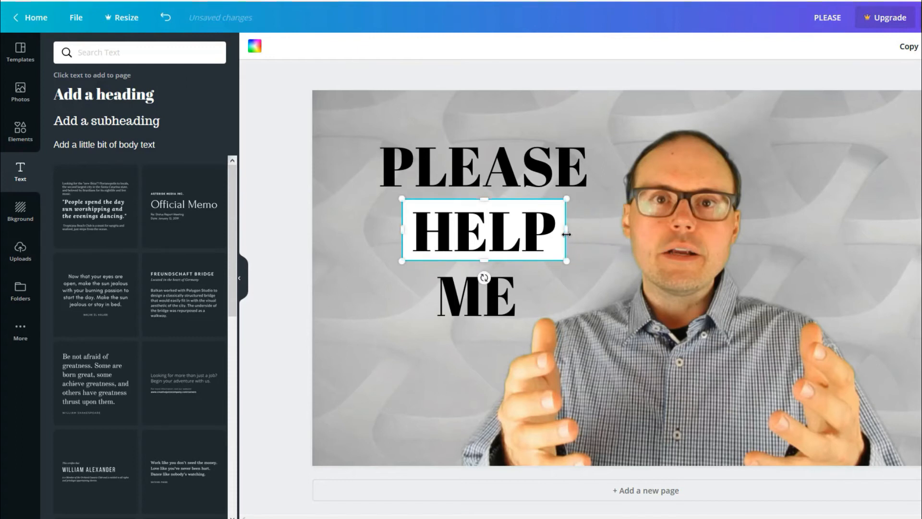
click(370, 248)
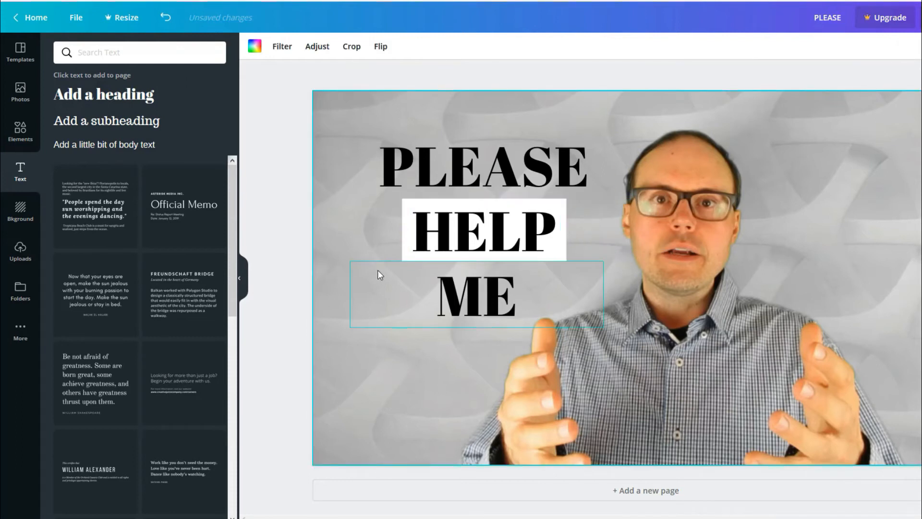
Set the HELP text colour to pure red, #ff0000, using a custom colour
click(461, 232)
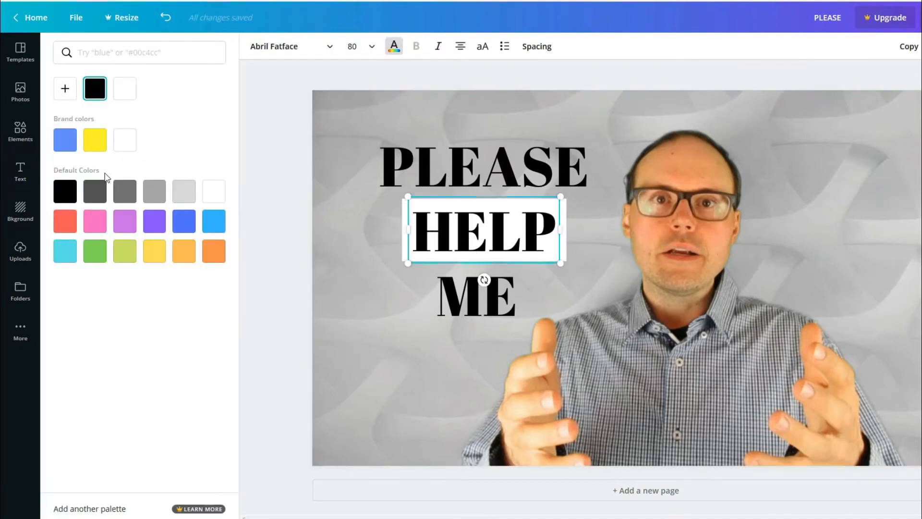
click(65, 90)
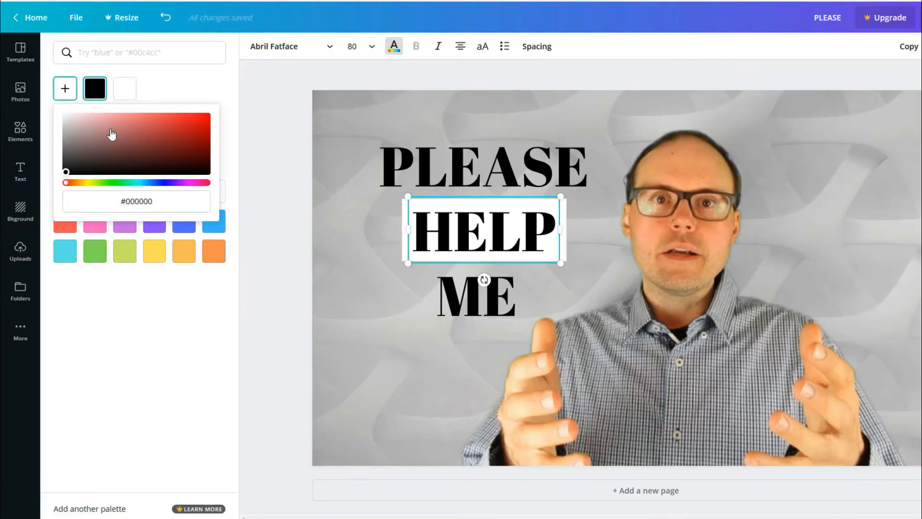
drag(195, 134, 225, 114)
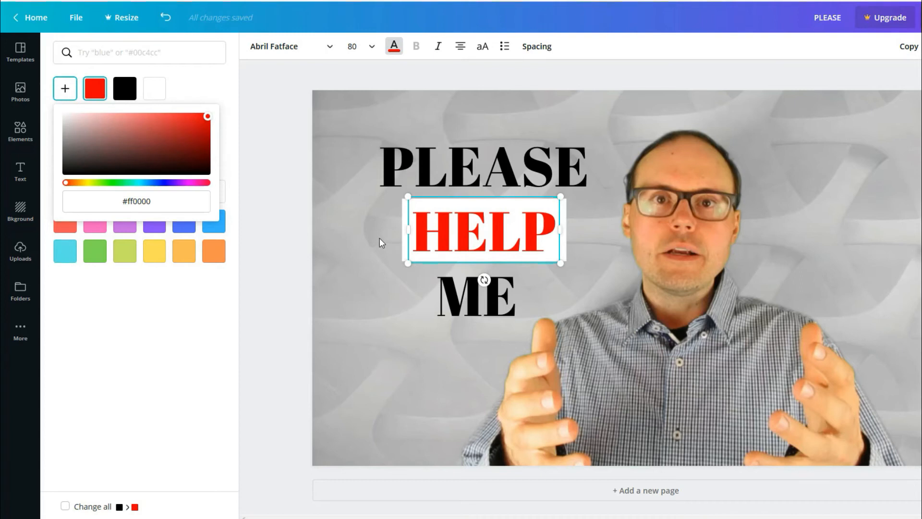
click(176, 326)
click(347, 328)
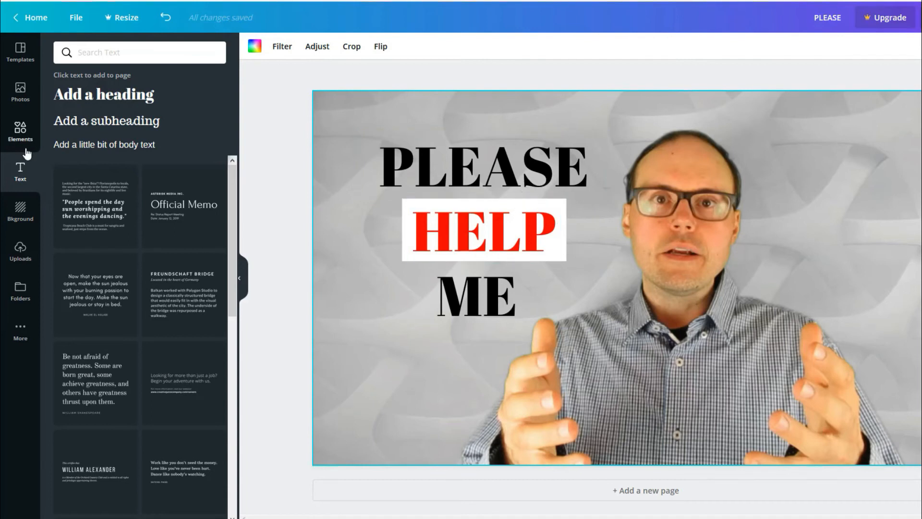
Search the elements for "help" and add the free red SOS icon to the page
click(21, 132)
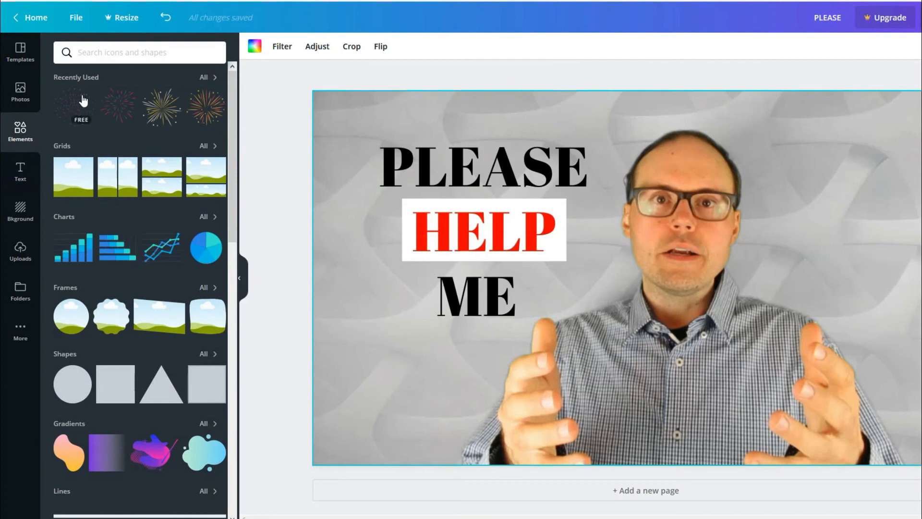
click(105, 51)
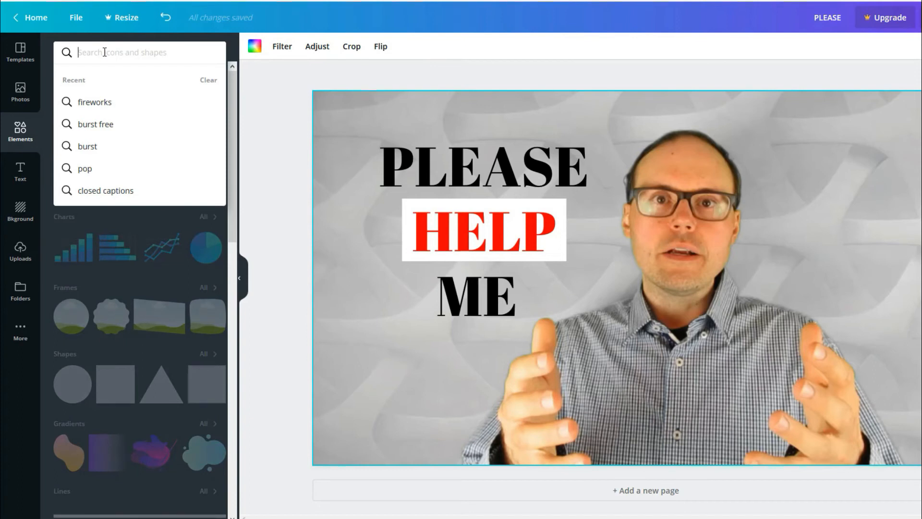
text(help)
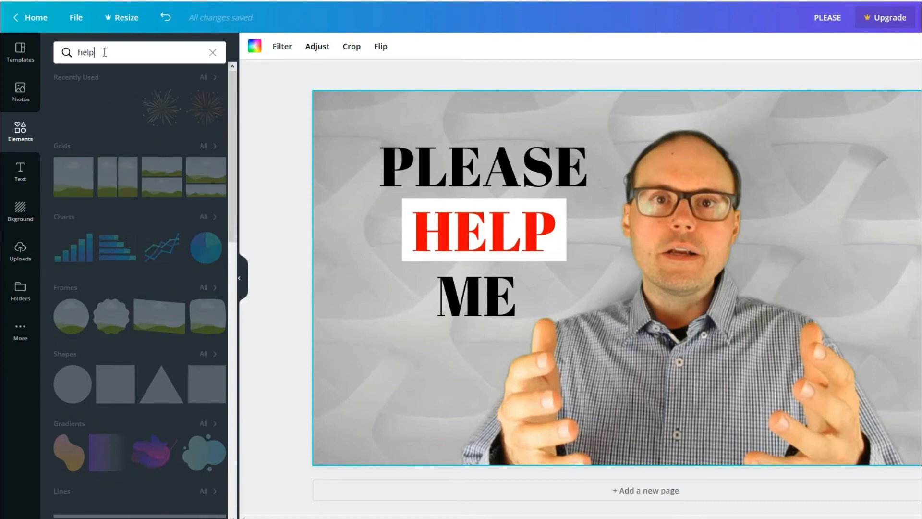
key(Return)
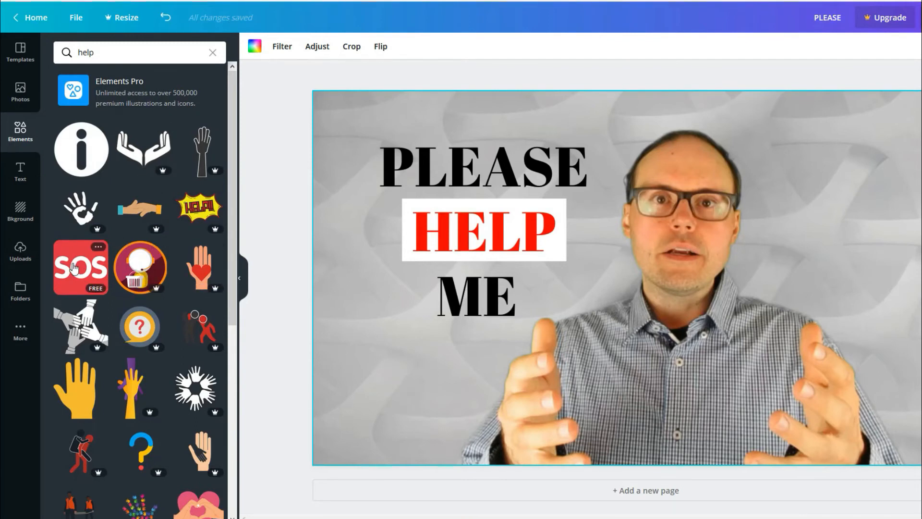
drag(73, 268, 491, 145)
Shrink the SOS icon to about letter height and place it just after ME, shifting ME slightly to the left
drag(614, 185, 696, 189)
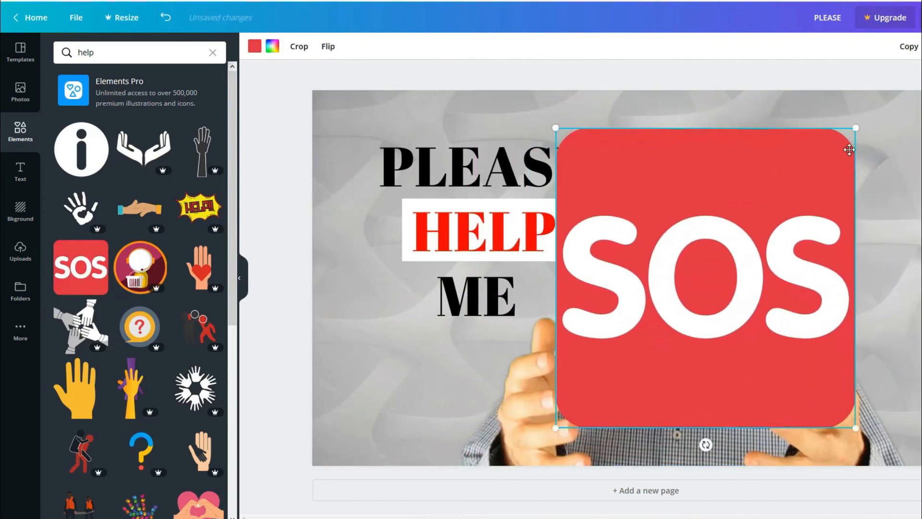
drag(857, 128, 568, 280)
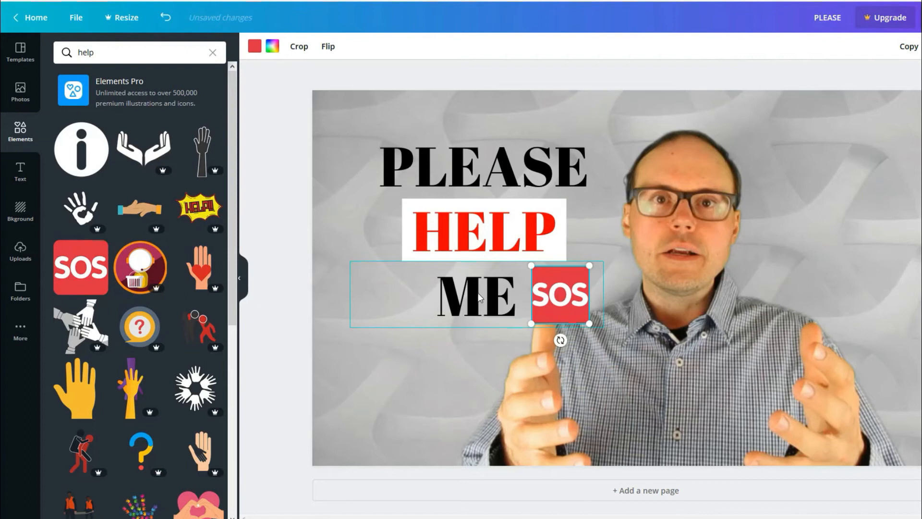
drag(478, 293, 440, 295)
drag(538, 297, 526, 292)
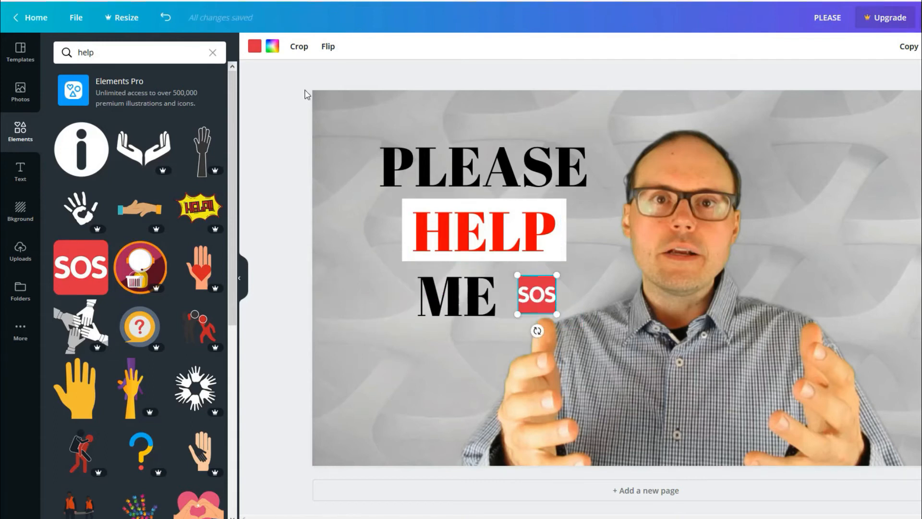
Recolour the SOS icon to match HELP's bright red and enlarge it so its right edge aligns with the white bar
click(254, 46)
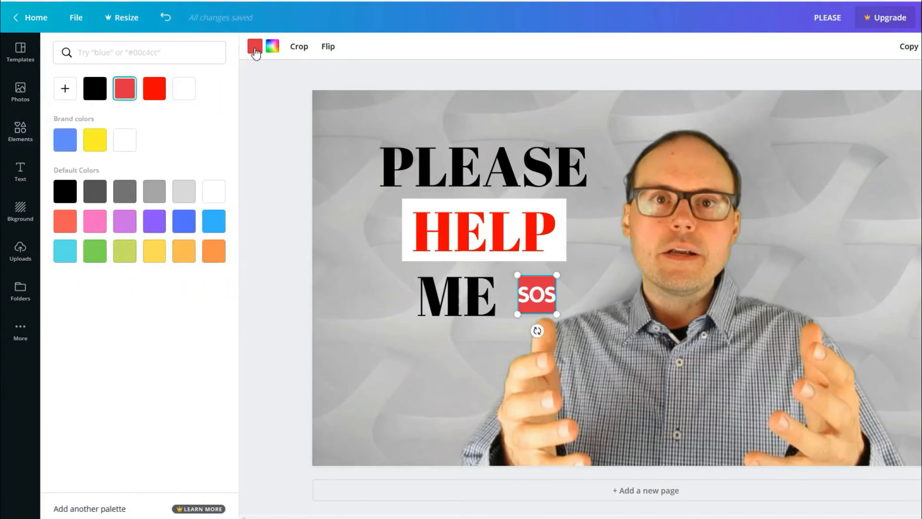
click(151, 99)
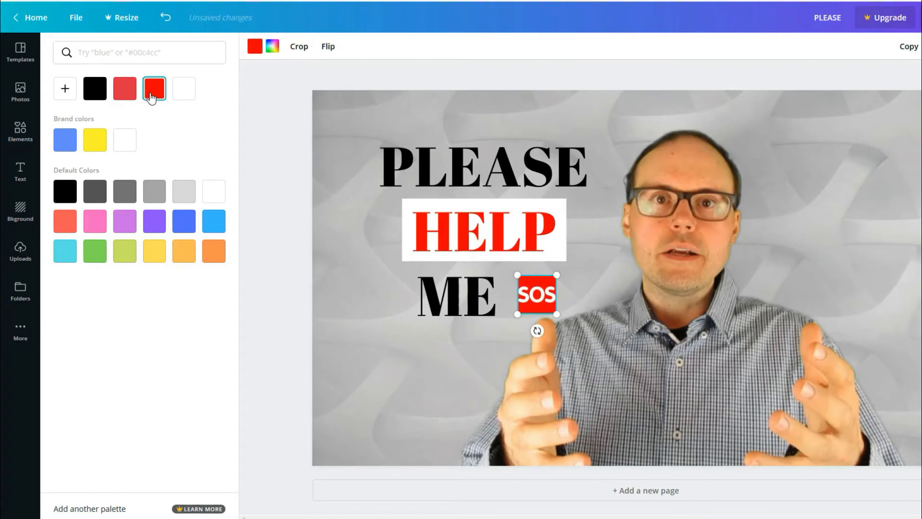
click(95, 89)
click(155, 98)
drag(560, 276, 570, 271)
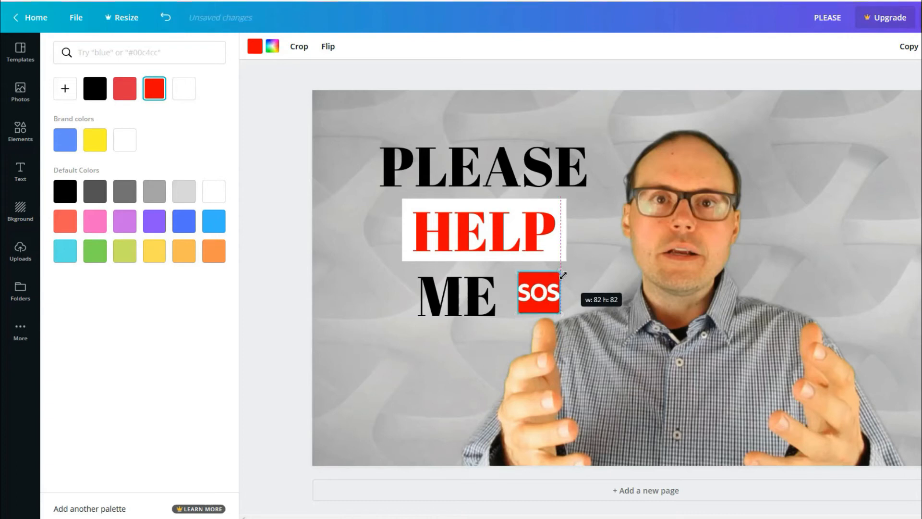
click(460, 351)
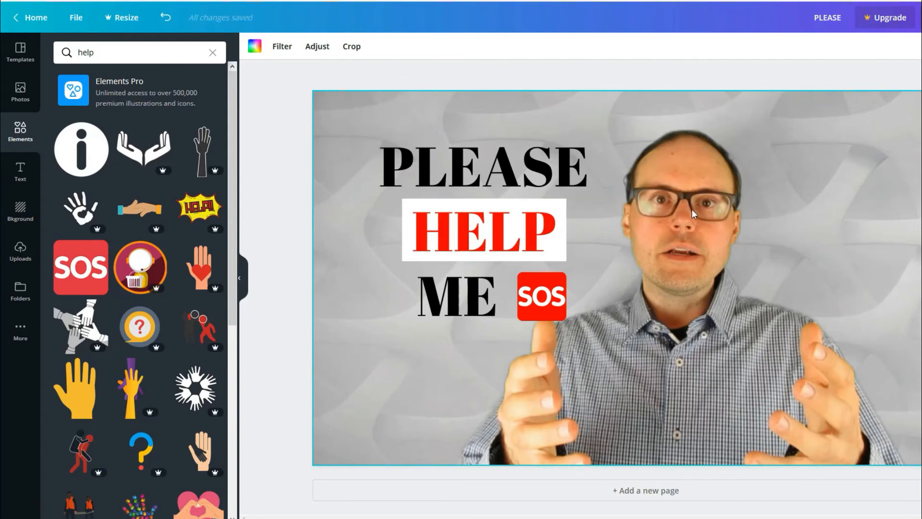
Try the Adigiana Toybox font on PLEASE, and set the heading to Adumu Regular
click(467, 163)
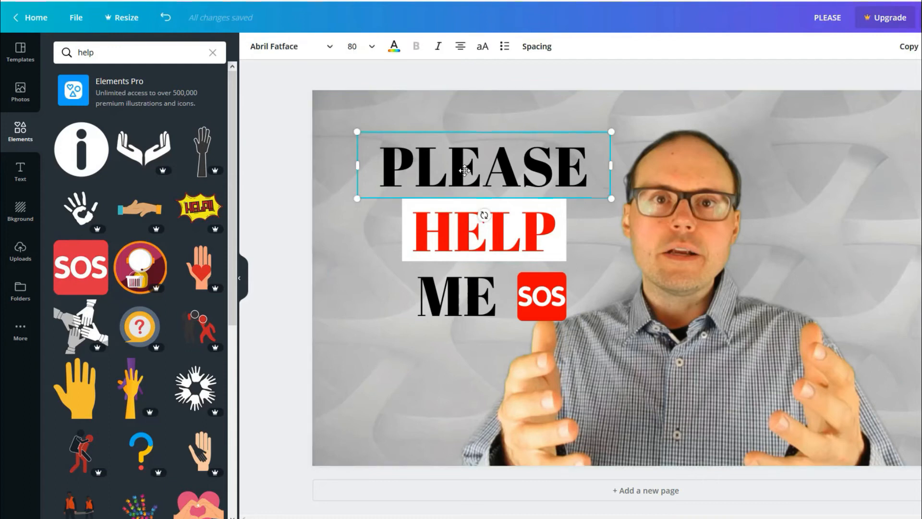
click(330, 48)
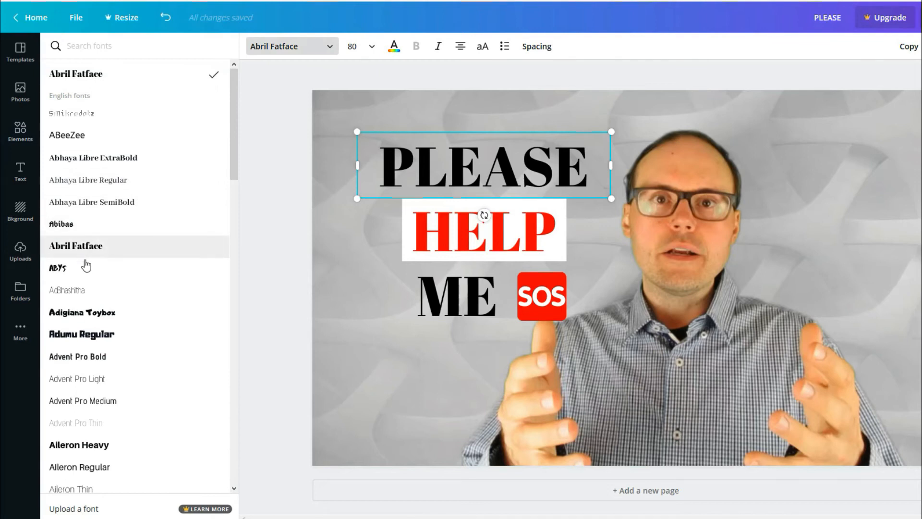
click(79, 268)
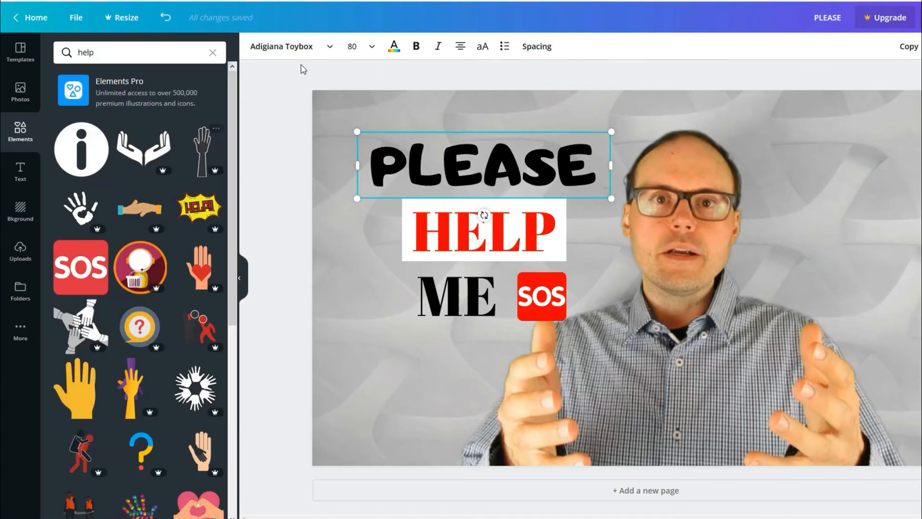
click(327, 46)
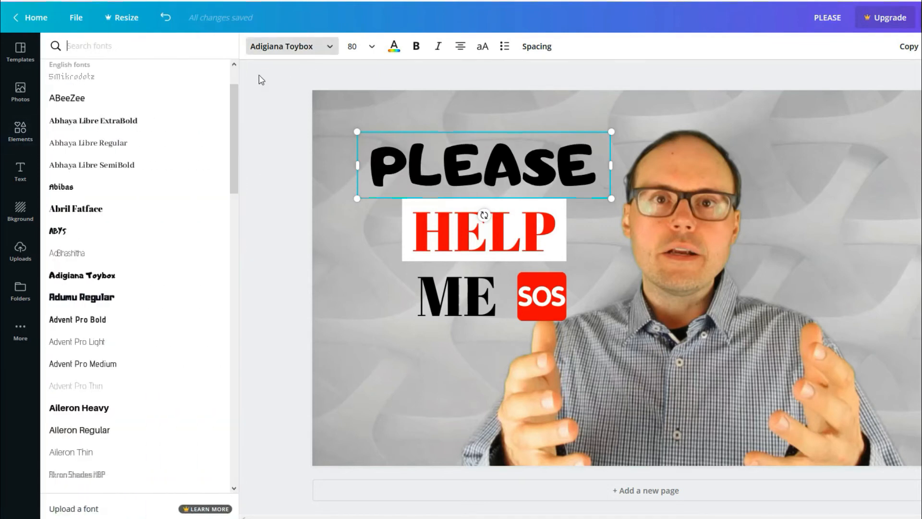
click(80, 297)
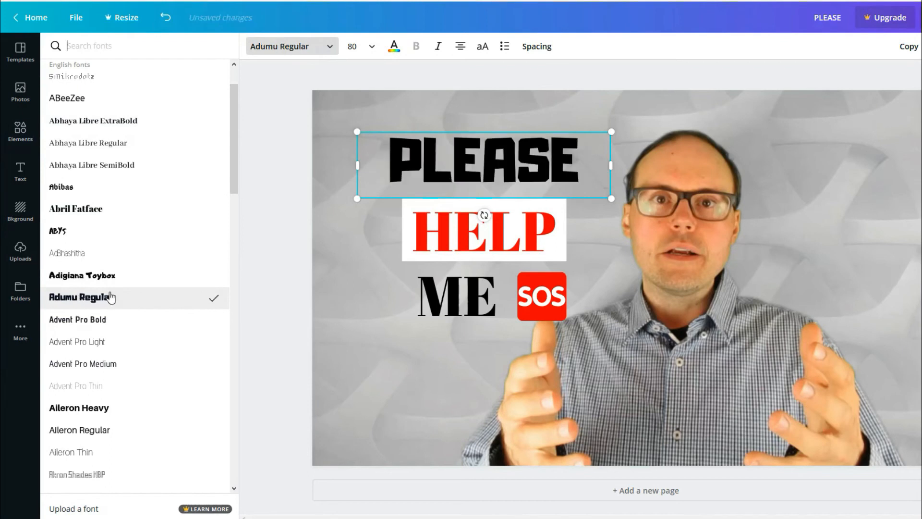
Set HELP and ME to the Adumu Regular font and nudge both words down to recentre them in their rows
click(329, 45)
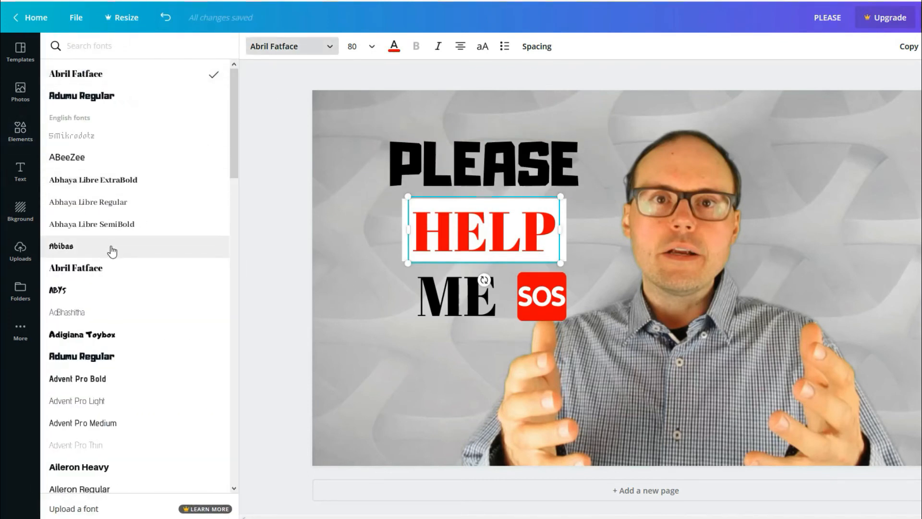
click(95, 358)
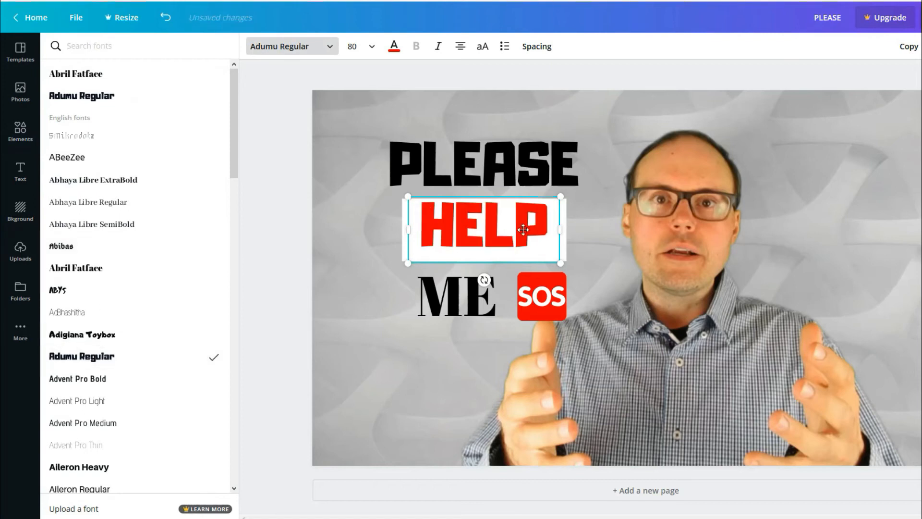
click(482, 286)
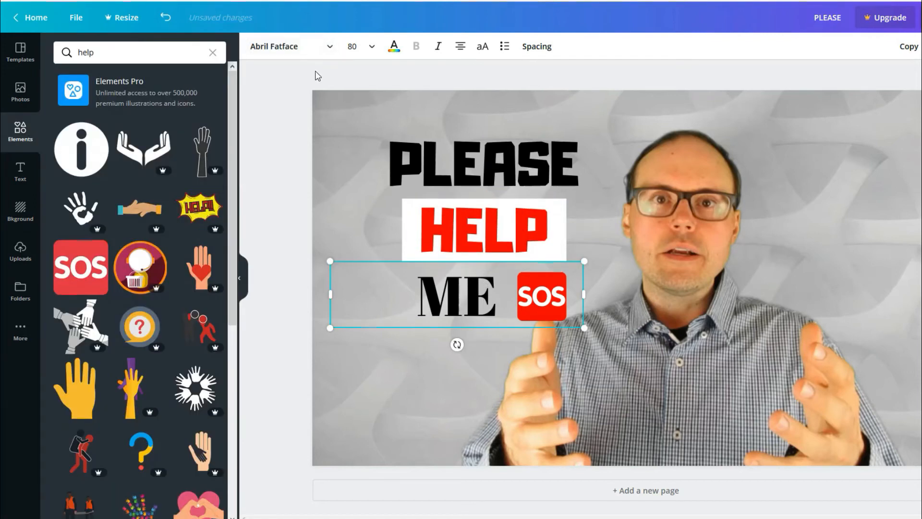
click(313, 46)
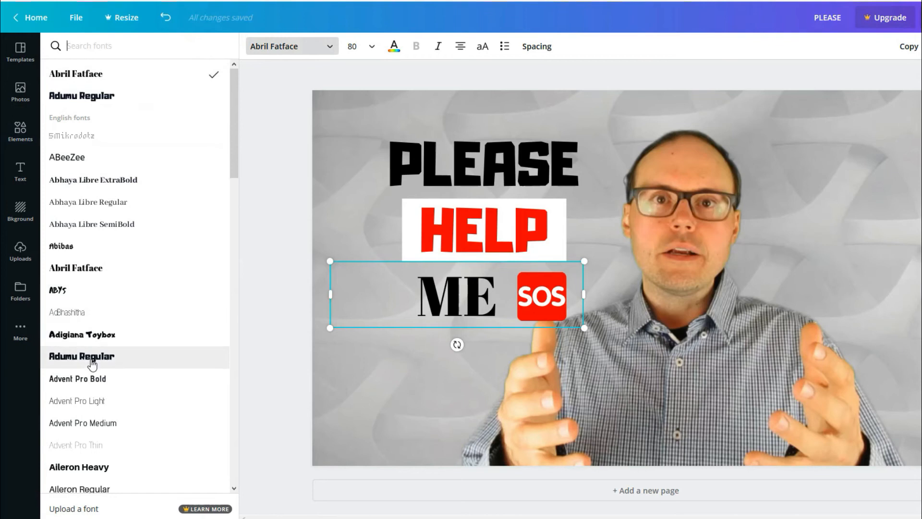
click(110, 356)
drag(448, 292, 448, 300)
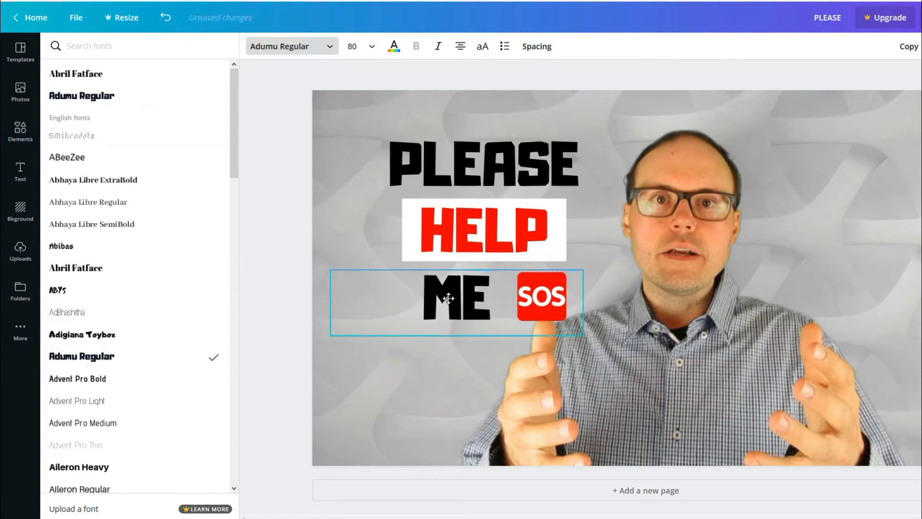
Adjust the background photo to contrast 17, saturation 17 and blur -15
click(425, 377)
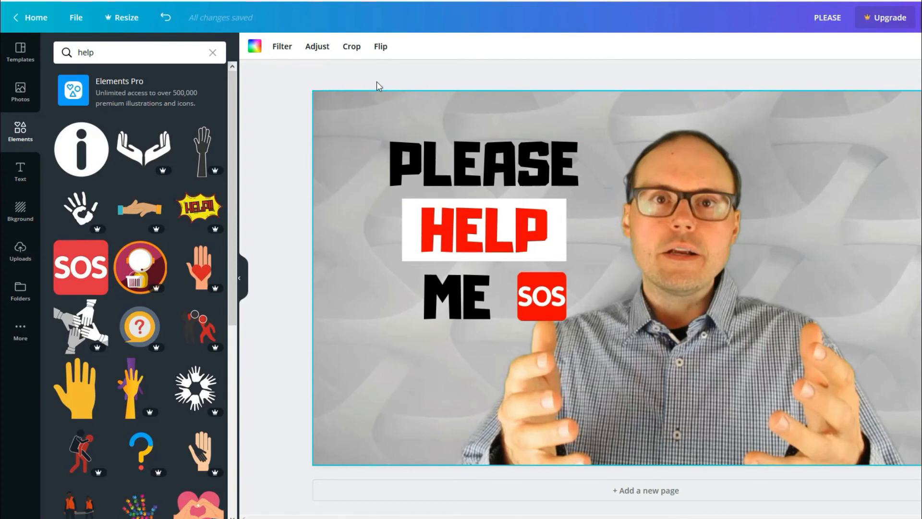
click(313, 54)
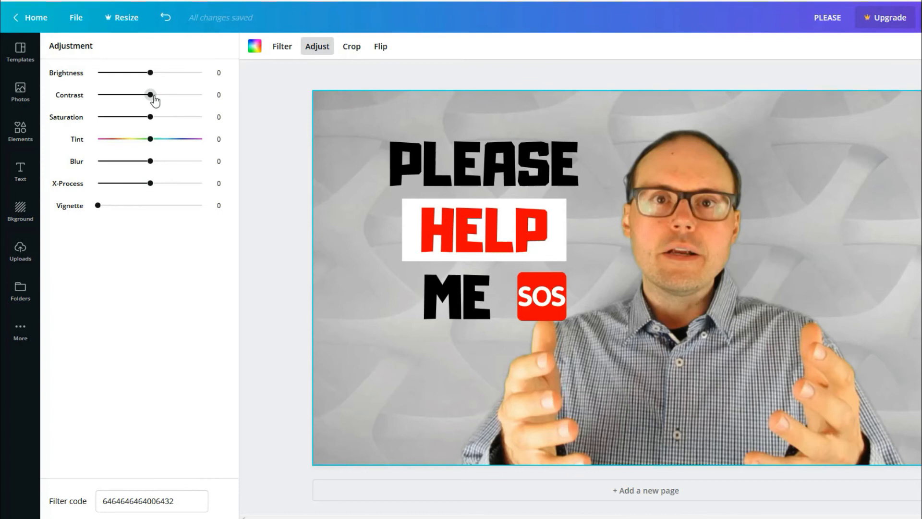
drag(152, 99, 160, 104)
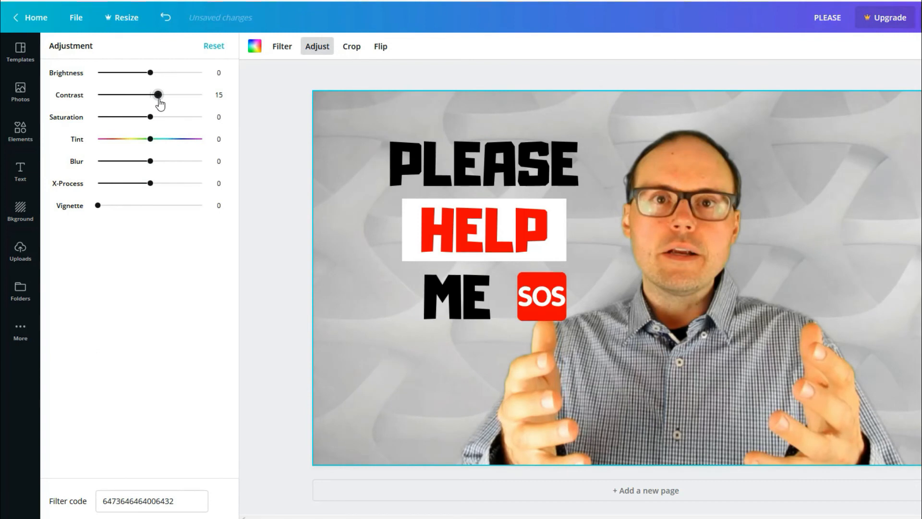
drag(160, 104, 162, 104)
drag(151, 126, 161, 125)
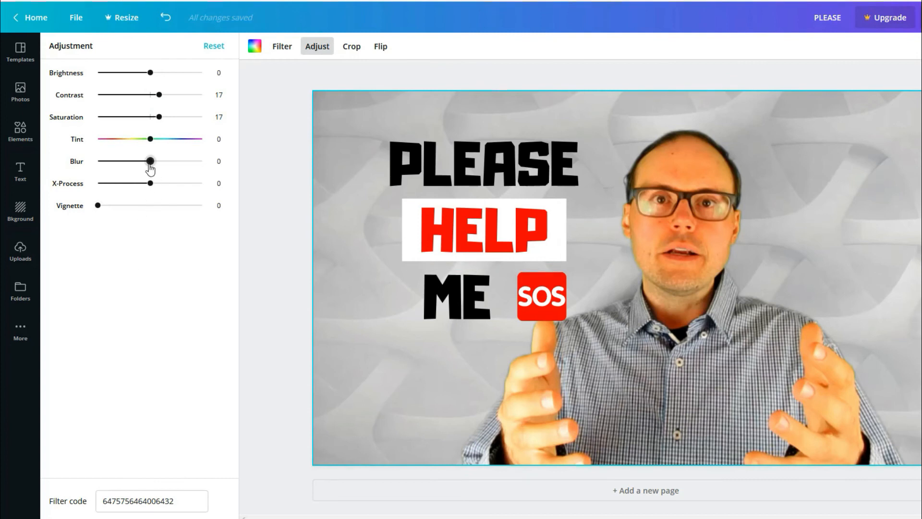
drag(150, 165, 143, 169)
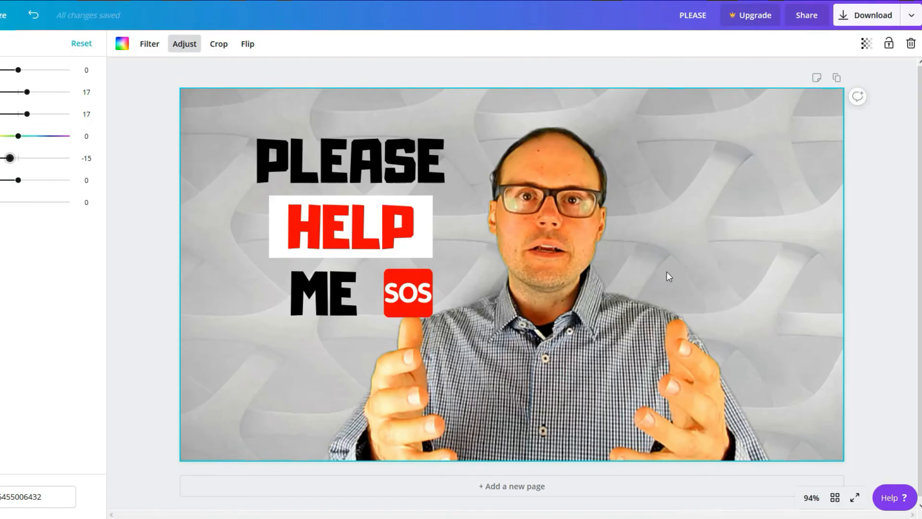
click(879, 283)
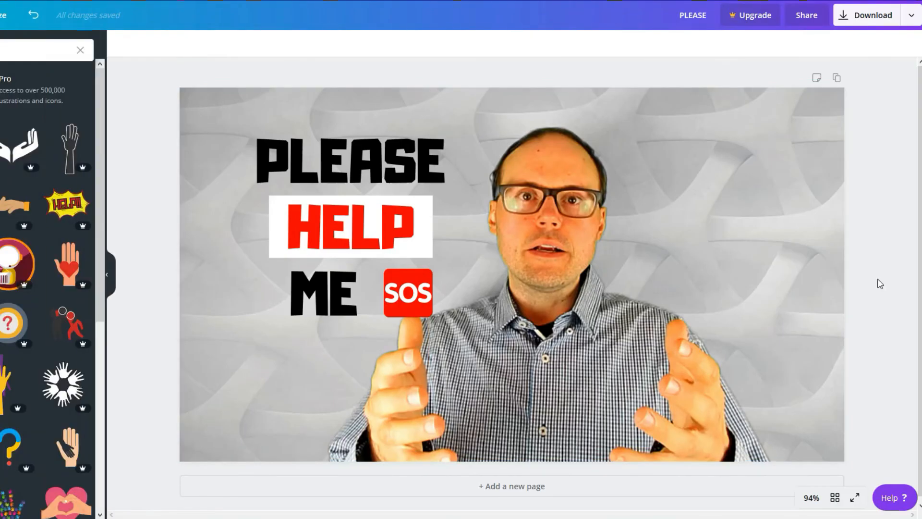
Open Snipping Tool and capture a new snip covering the whole thumbnail canvas, from its upper-left to its lower-right corner
click(732, 229)
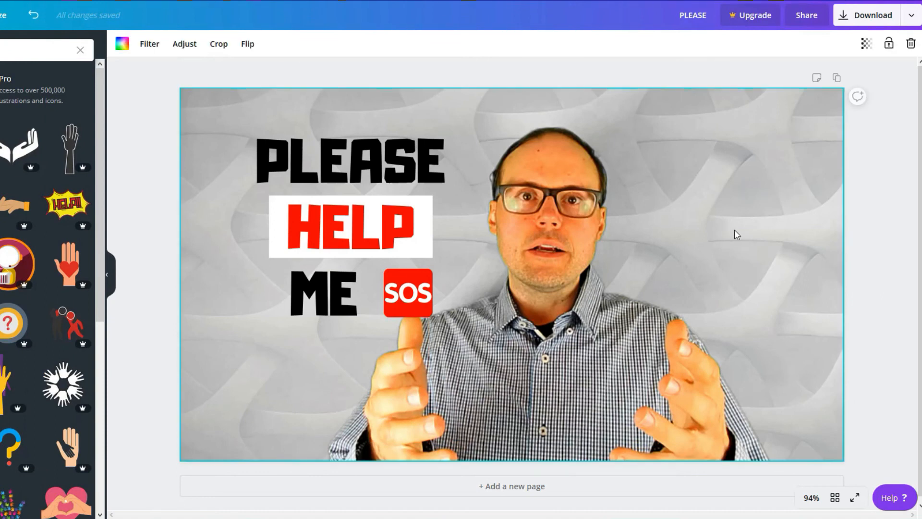
click(16, 508)
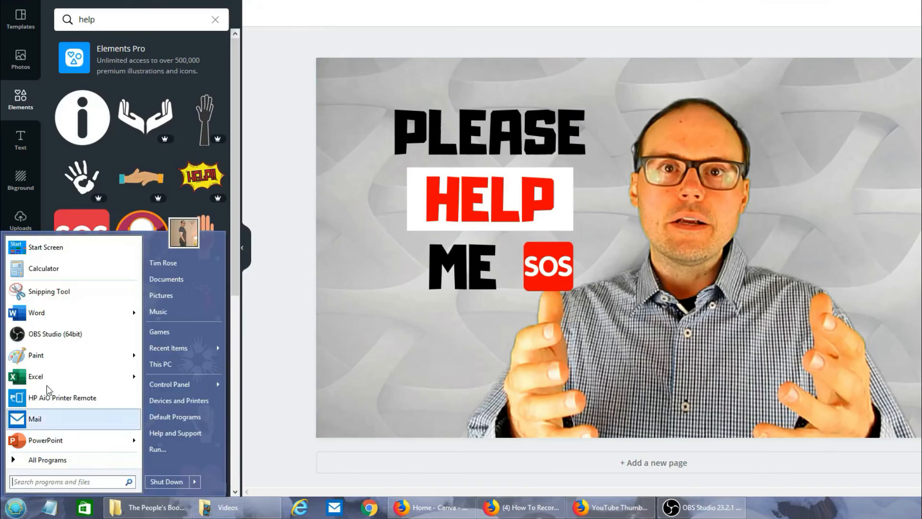
click(49, 291)
click(799, 146)
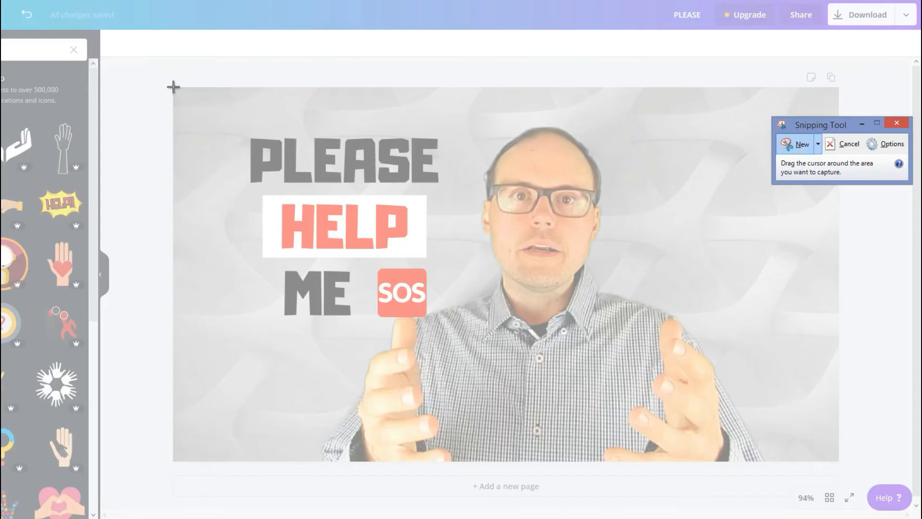
drag(173, 87, 839, 460)
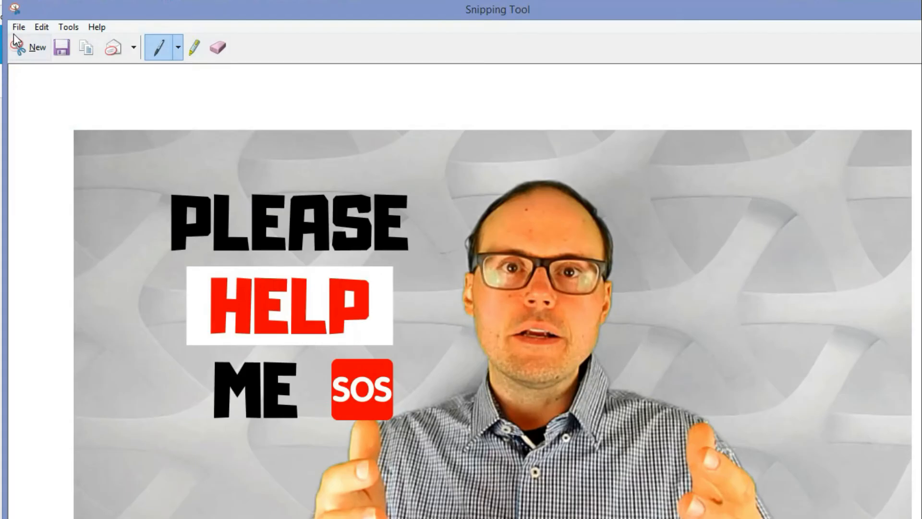
Save the snip as a PNG in the Pictures folder under the name TPBKThumbnailEP21.PNG, replacing the existing file
click(19, 27)
click(49, 63)
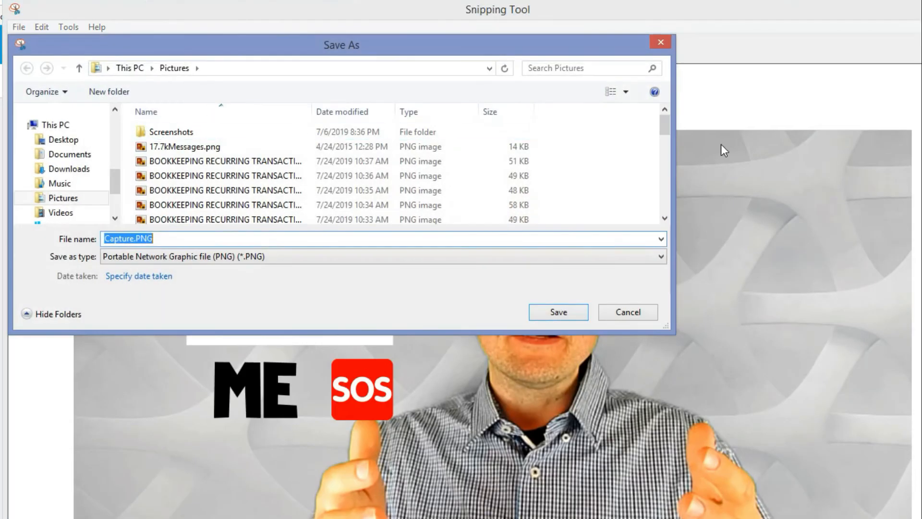
scroll(529, 144, down, 10)
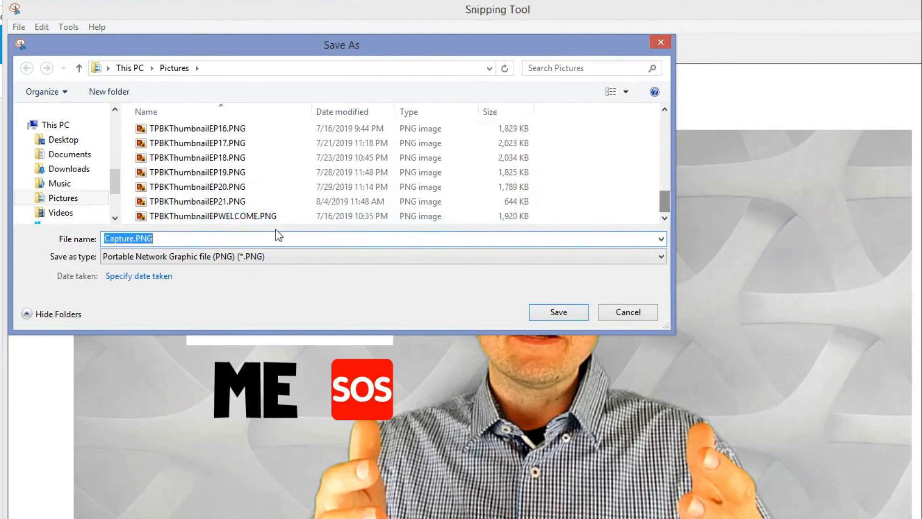
click(210, 202)
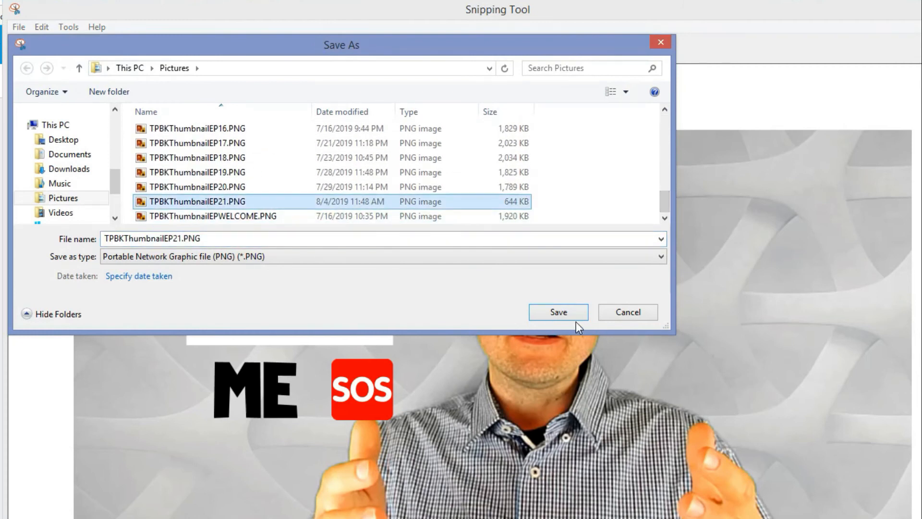
click(560, 313)
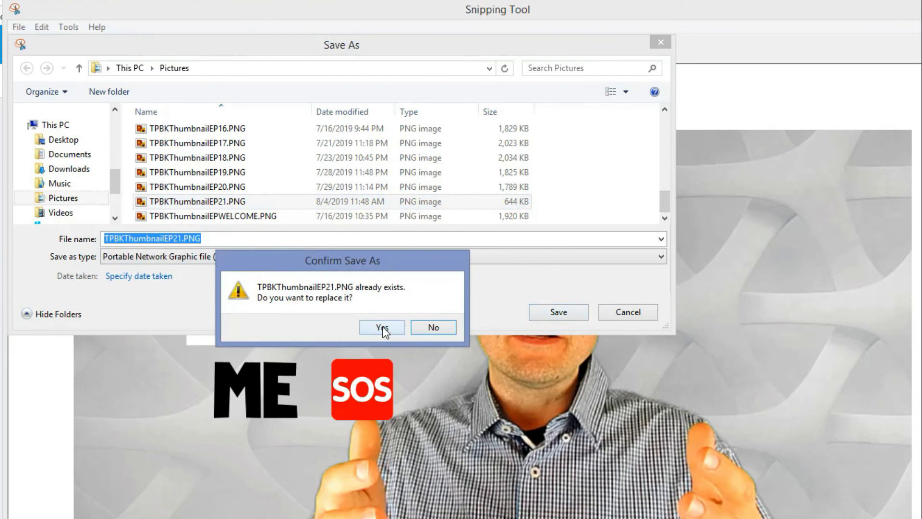
click(383, 328)
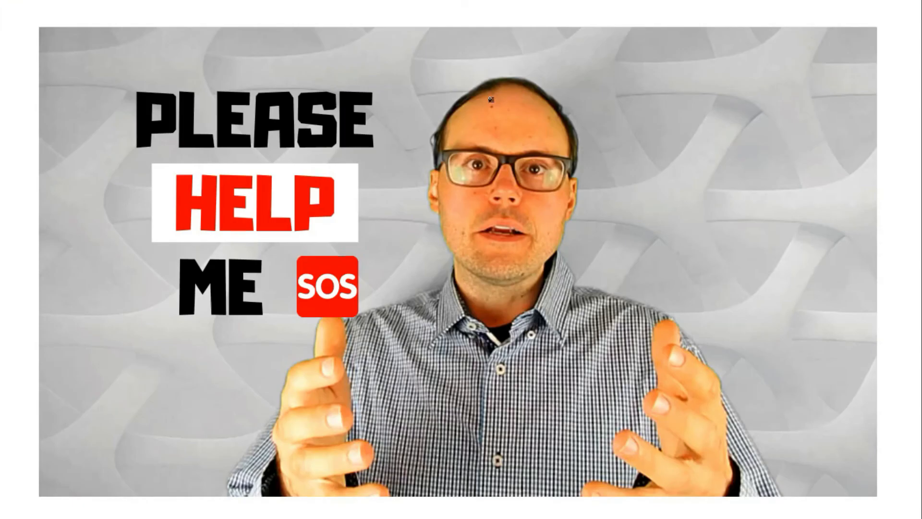